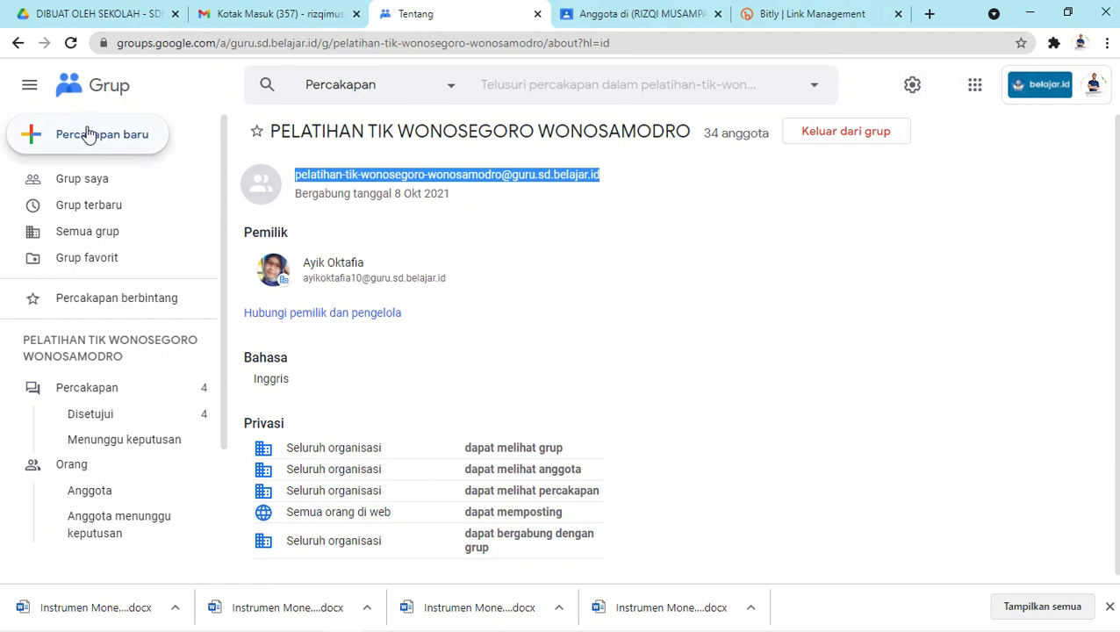
# Leave the group's About page and return to the Grup saya list of three groups.
pyautogui.click(58, 82)
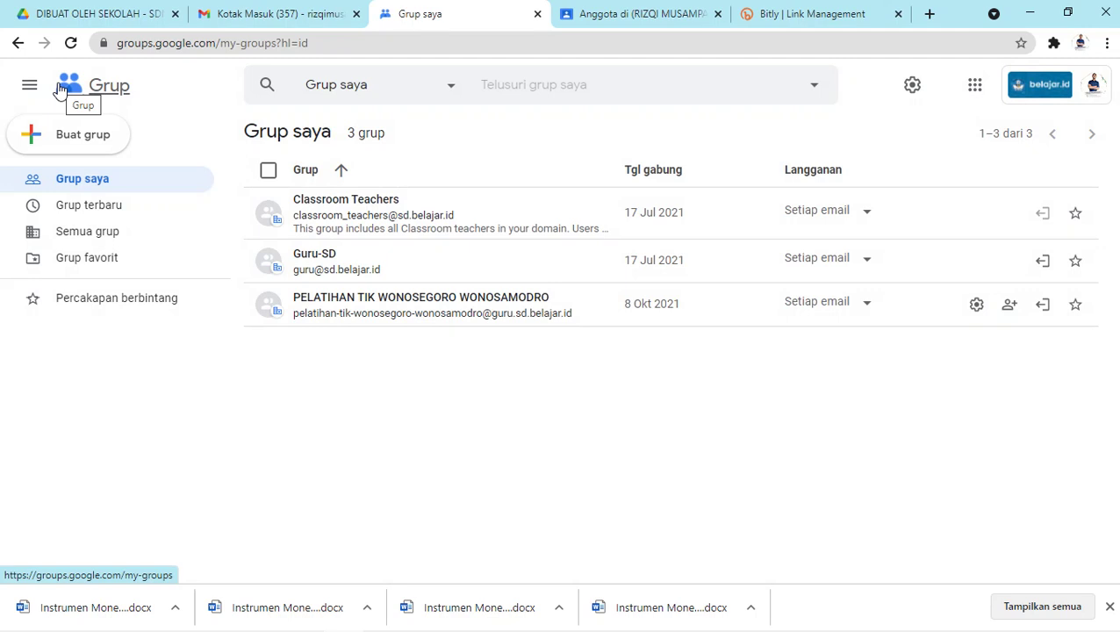
# Start a new Gmail message and add two suggested contacts as recipients.
pyautogui.click(227, 9)
pyautogui.click(44, 143)
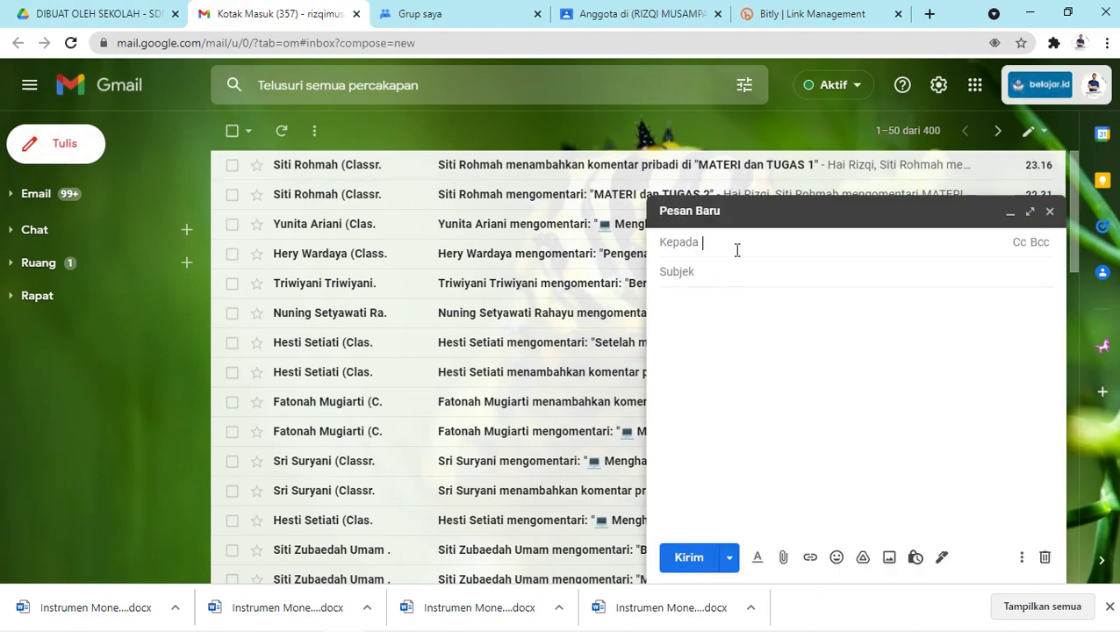
pyautogui.write('wido')
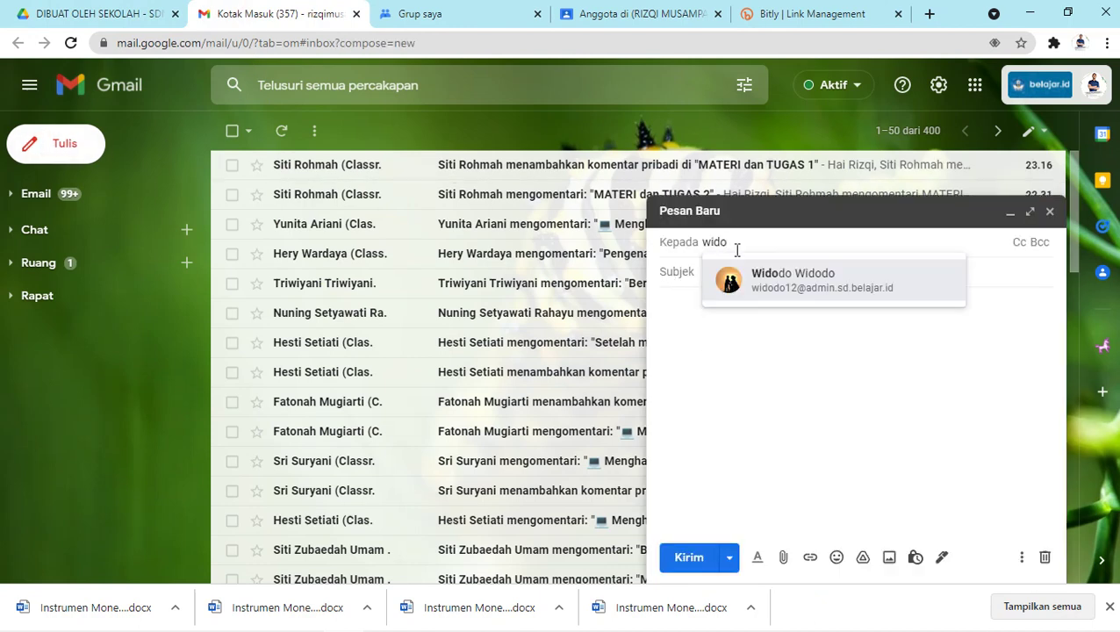
pyautogui.click(772, 277)
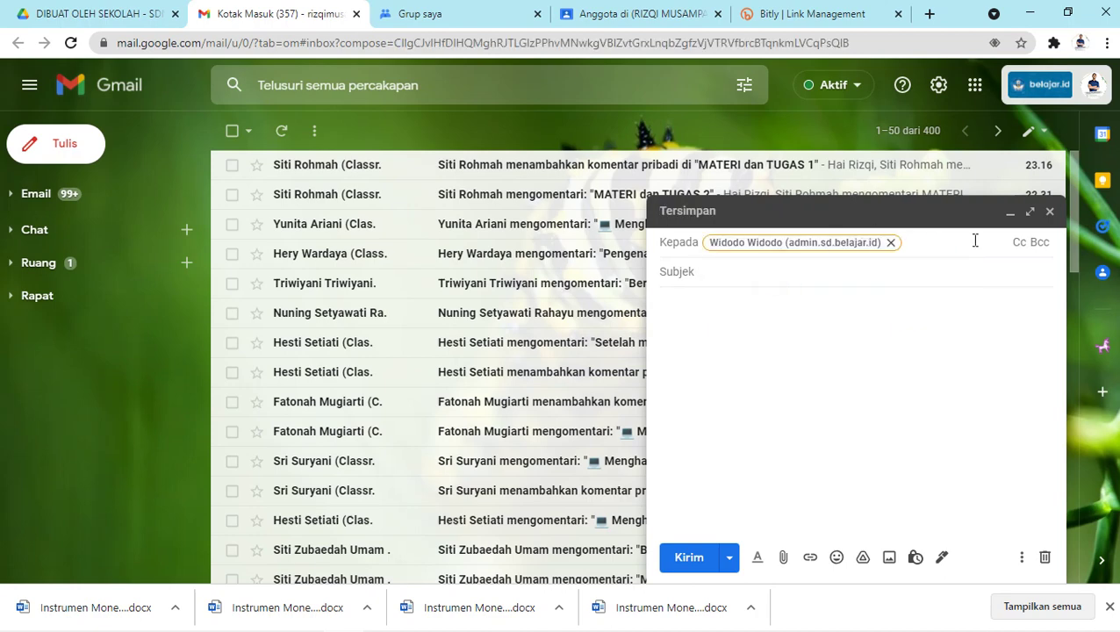
pyautogui.write('ani')
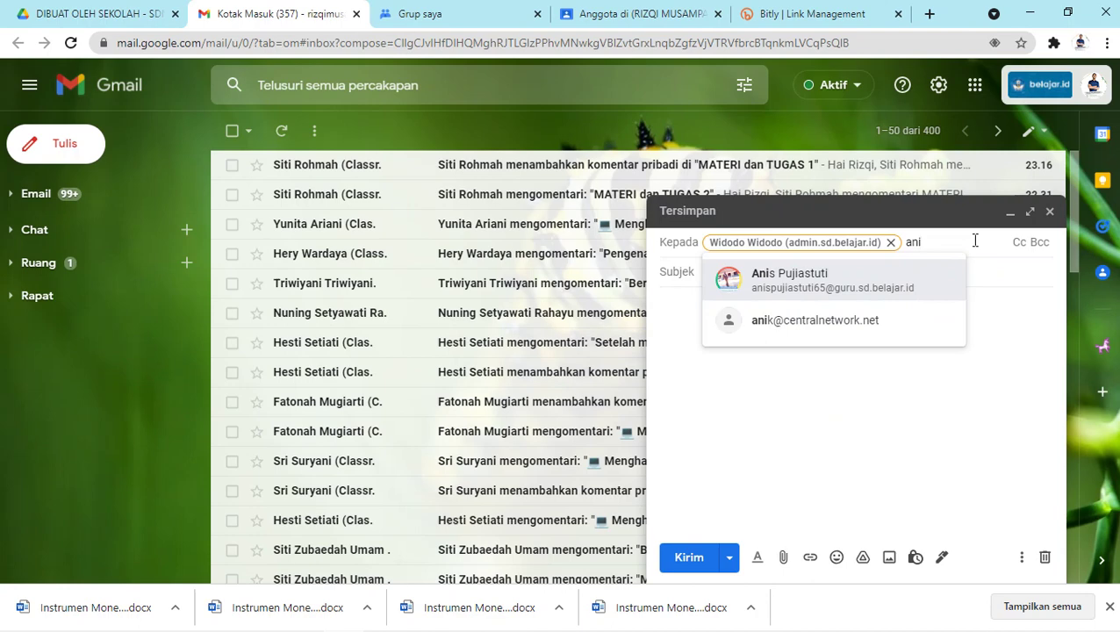
pyautogui.click(766, 279)
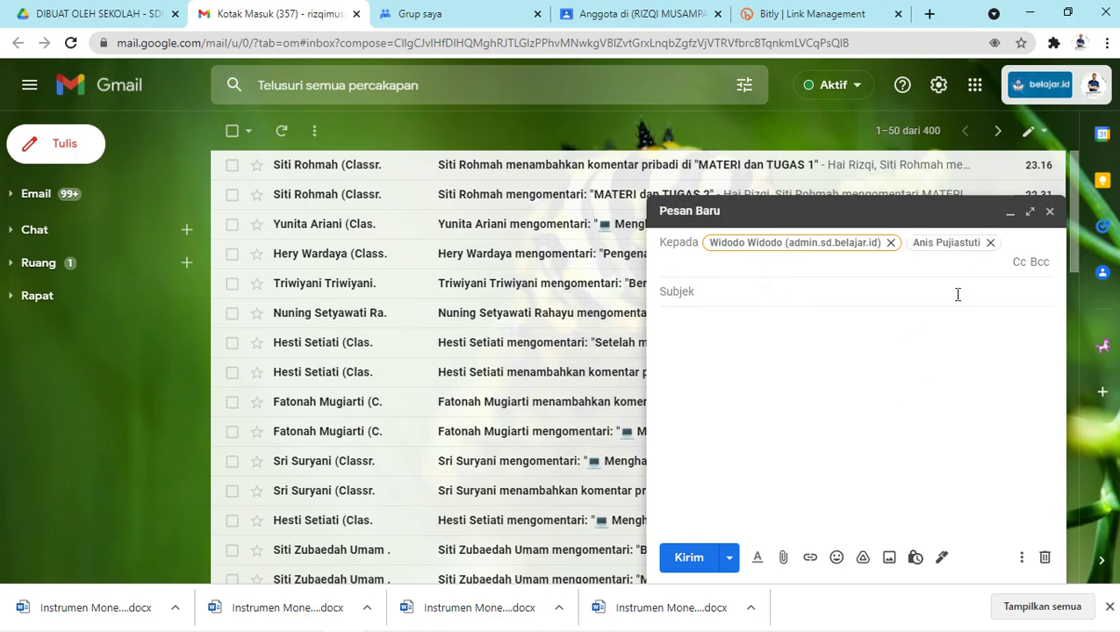
# Remove both recipients from the message and return to Google Groups.
pyautogui.click(891, 243)
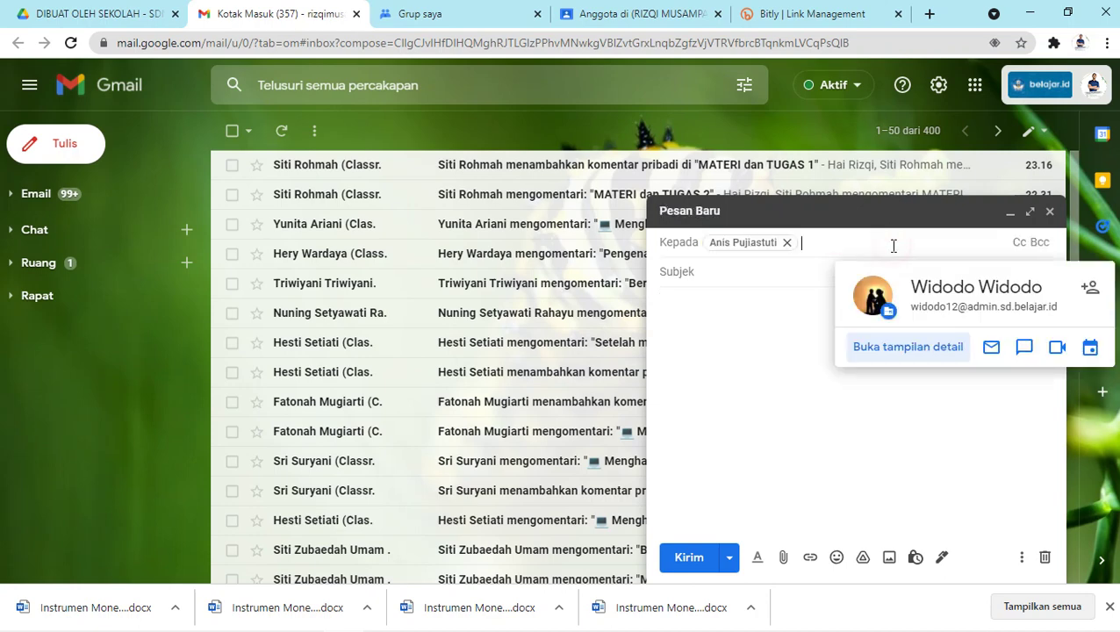
pyautogui.click(788, 242)
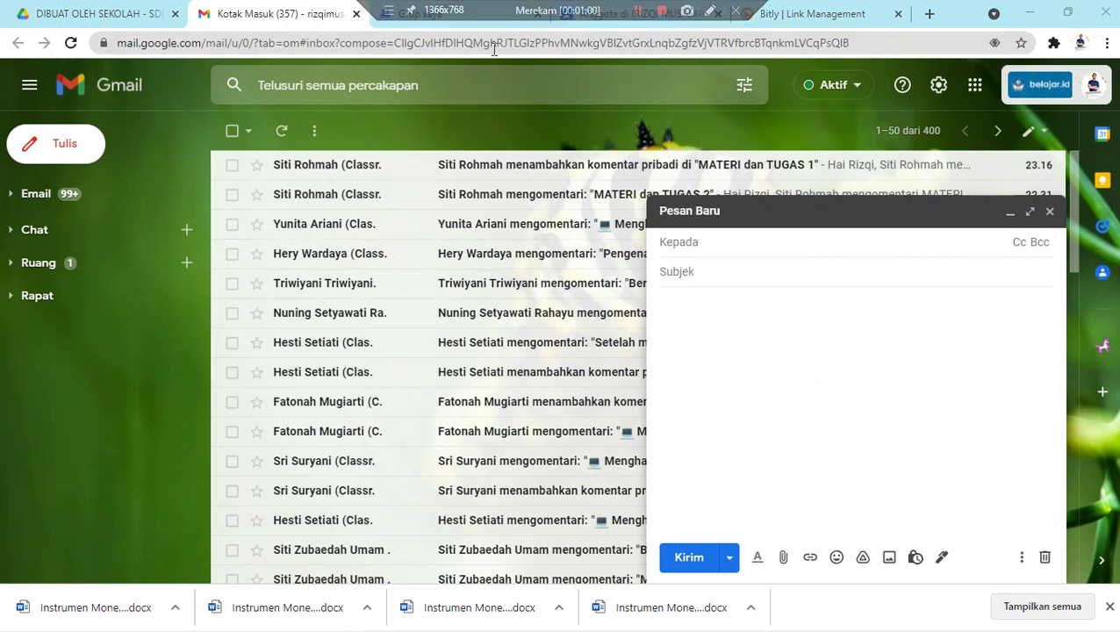
pyautogui.click(482, 20)
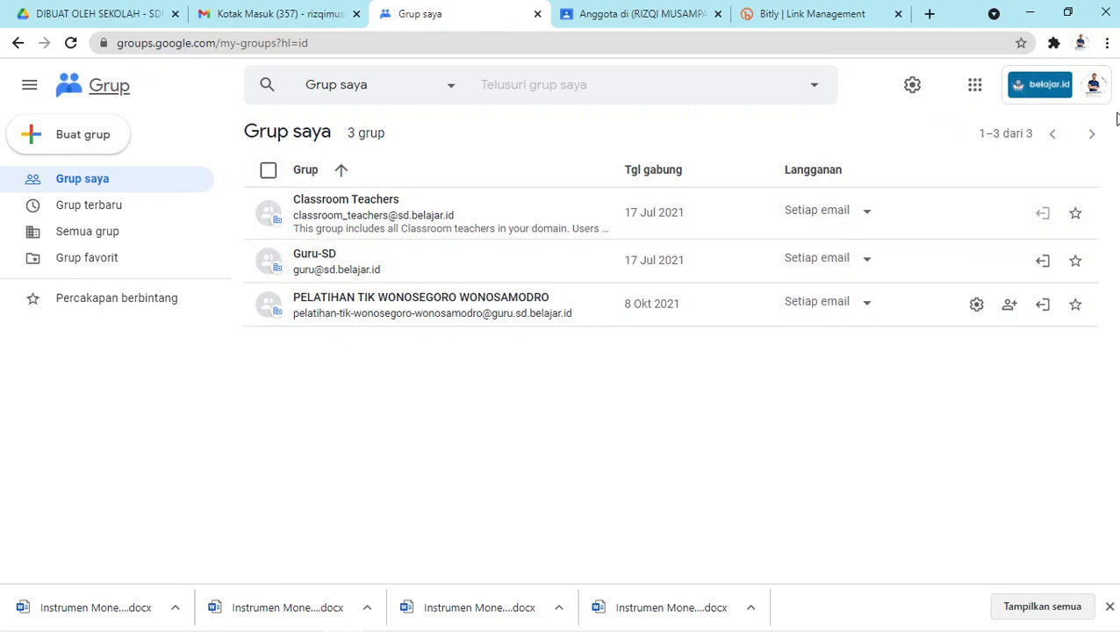
# Open Google Groups in a new tab from Gmail's apps grid and close the older Groups tab.
pyautogui.click(342, 11)
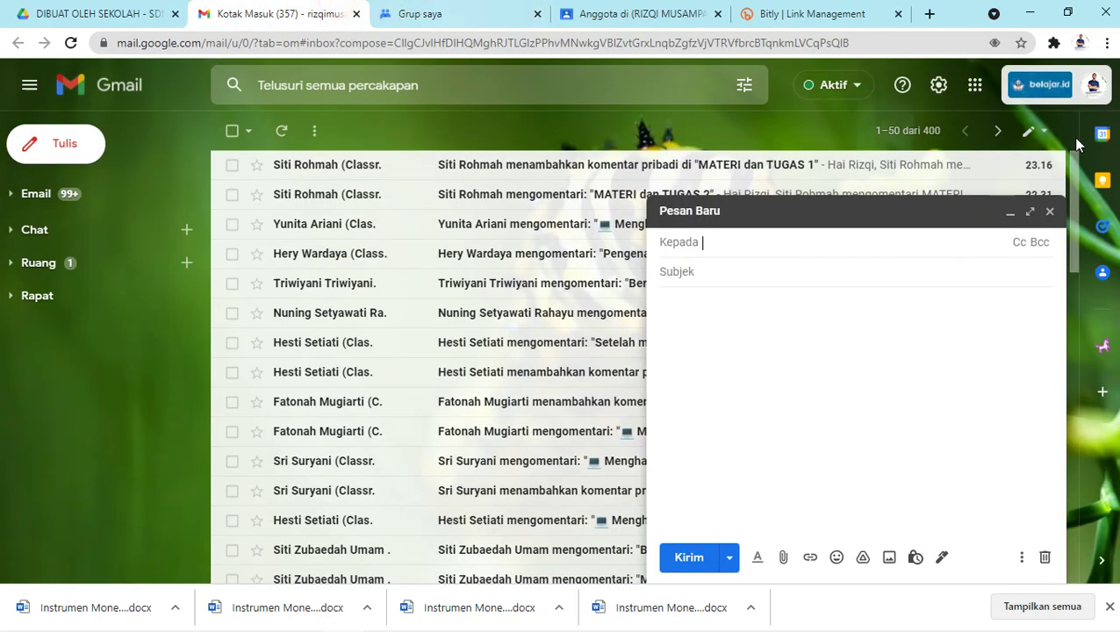
pyautogui.click(979, 86)
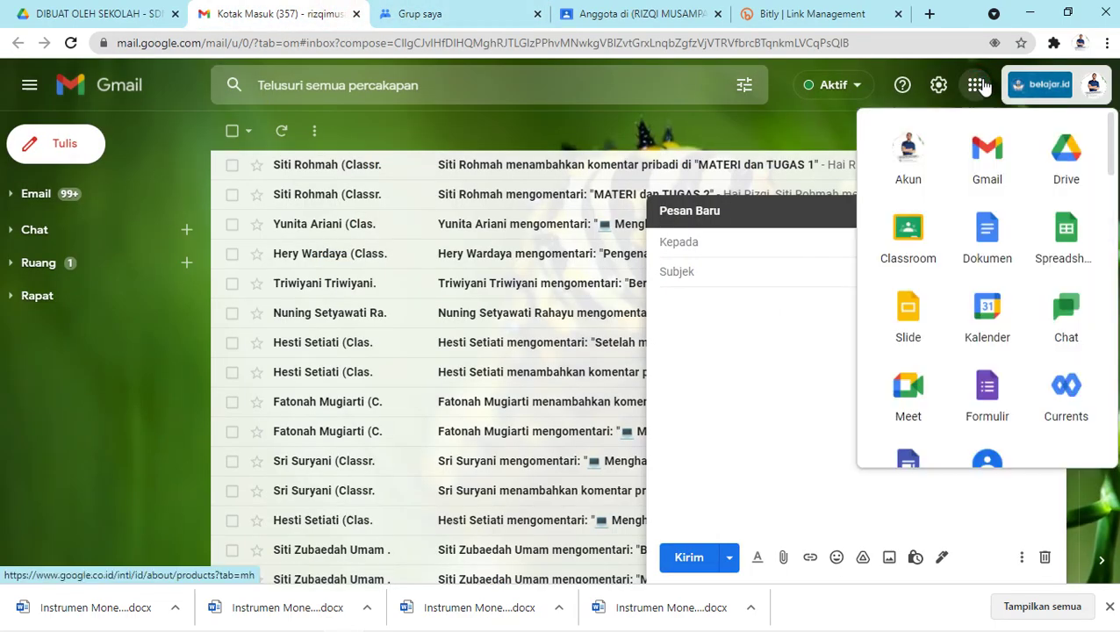
pyautogui.scroll(-5, 1009, 281)
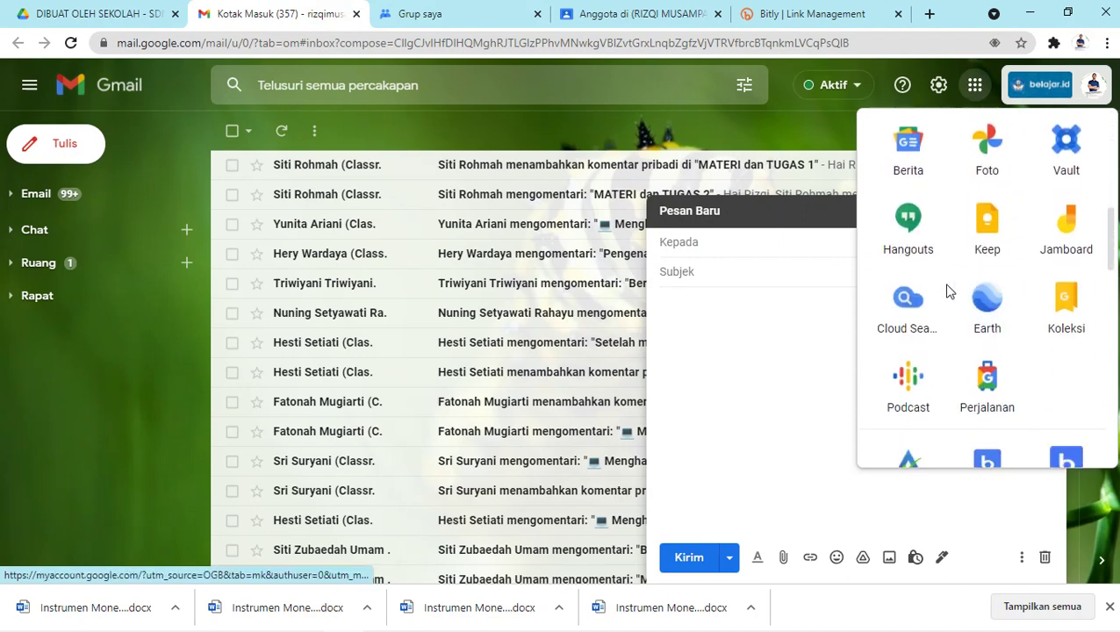
pyautogui.scroll(3, 944, 285)
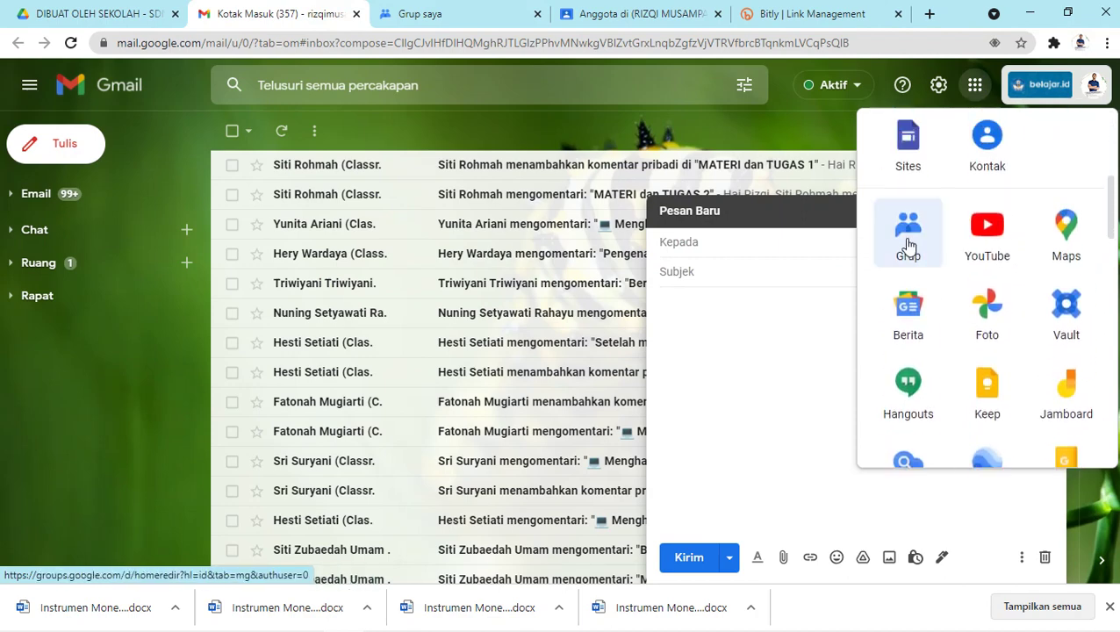
pyautogui.click(907, 242)
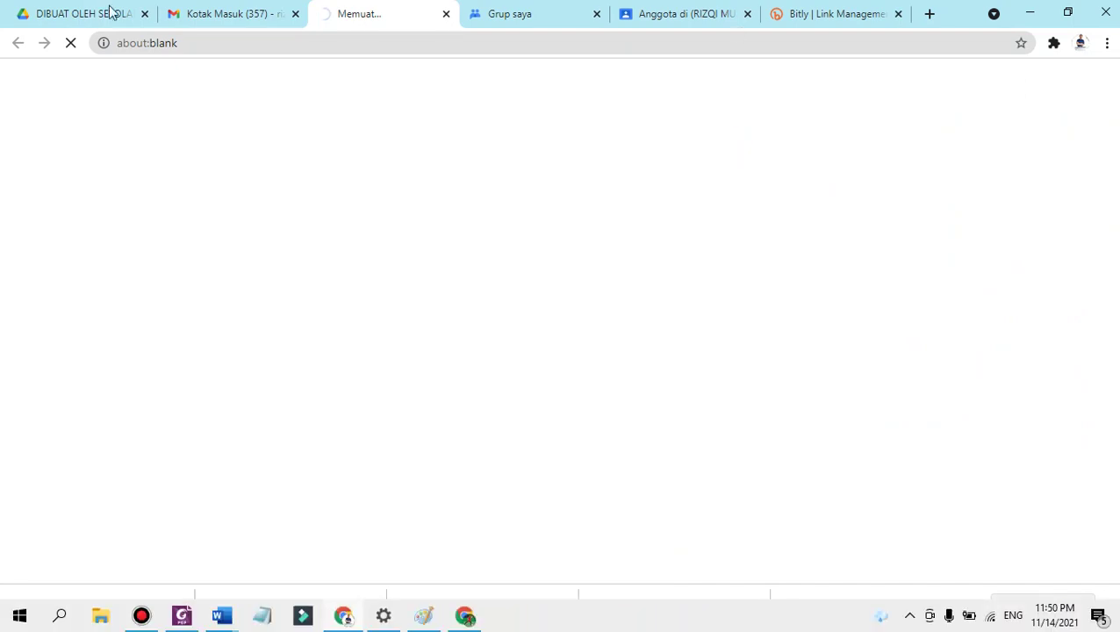
pyautogui.click(595, 13)
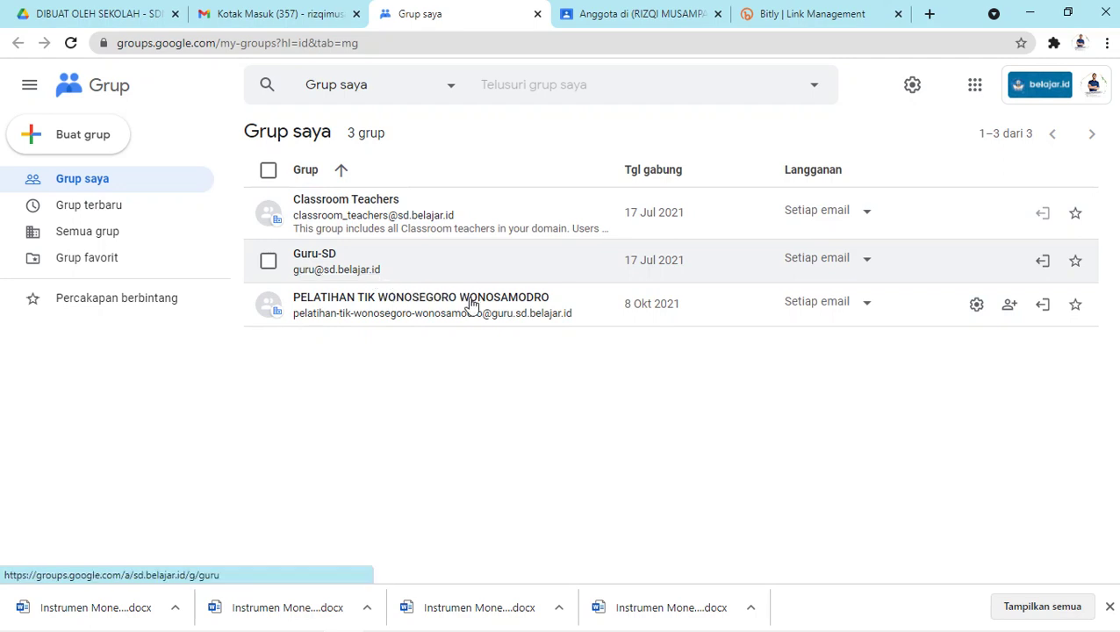
pyautogui.click(82, 138)
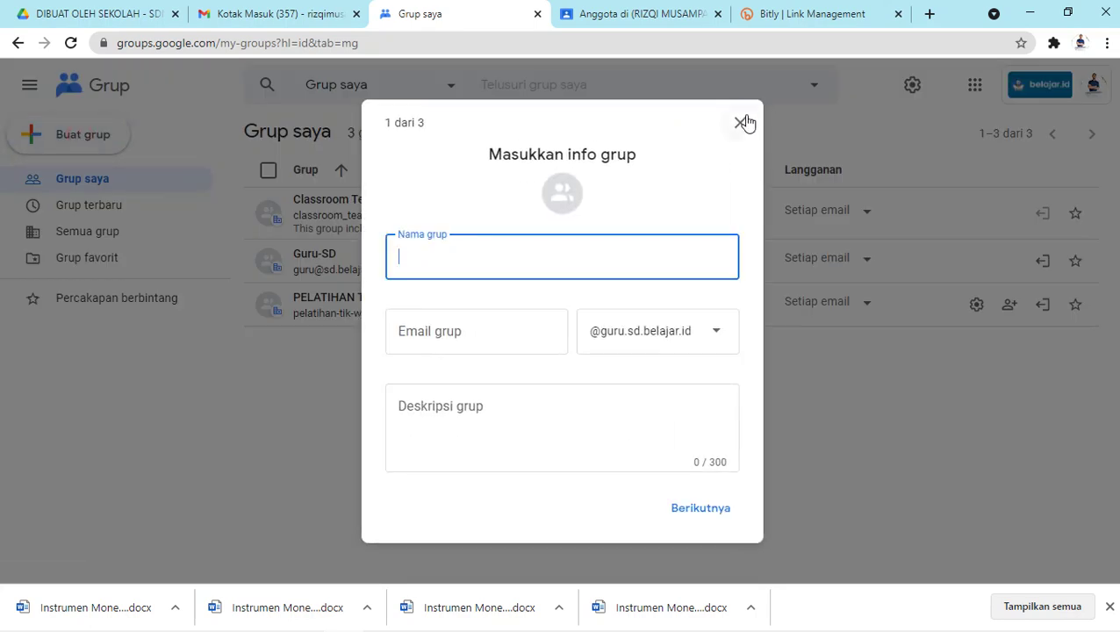
pyautogui.click(742, 123)
pyautogui.click(97, 136)
pyautogui.write('bimoli')
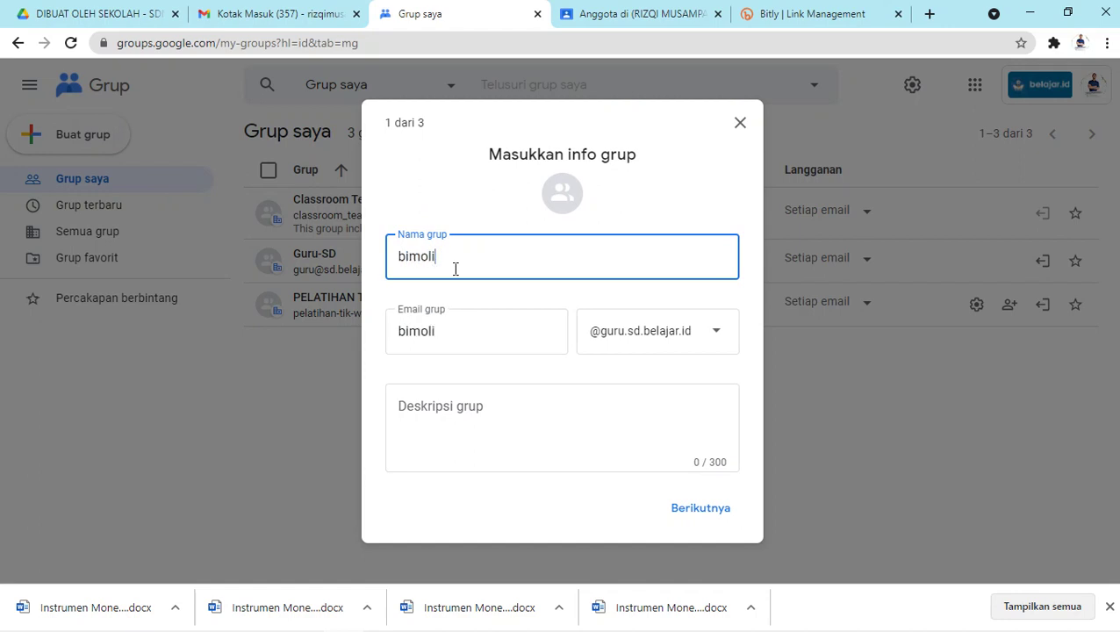
pyautogui.write('boyolali')
pyautogui.click(707, 334)
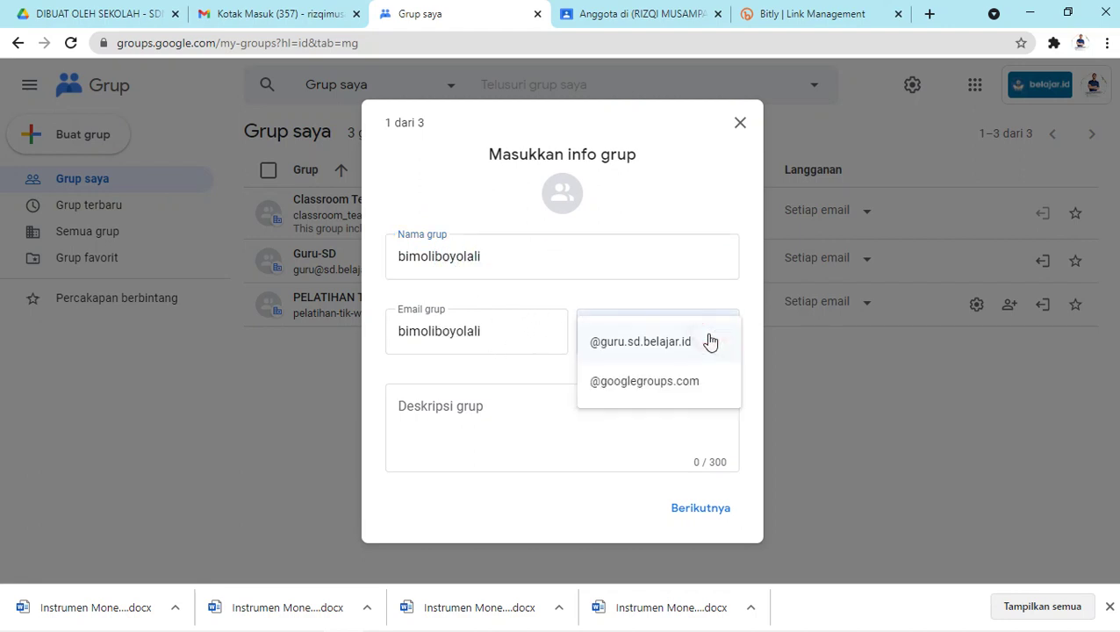
pyautogui.click(712, 342)
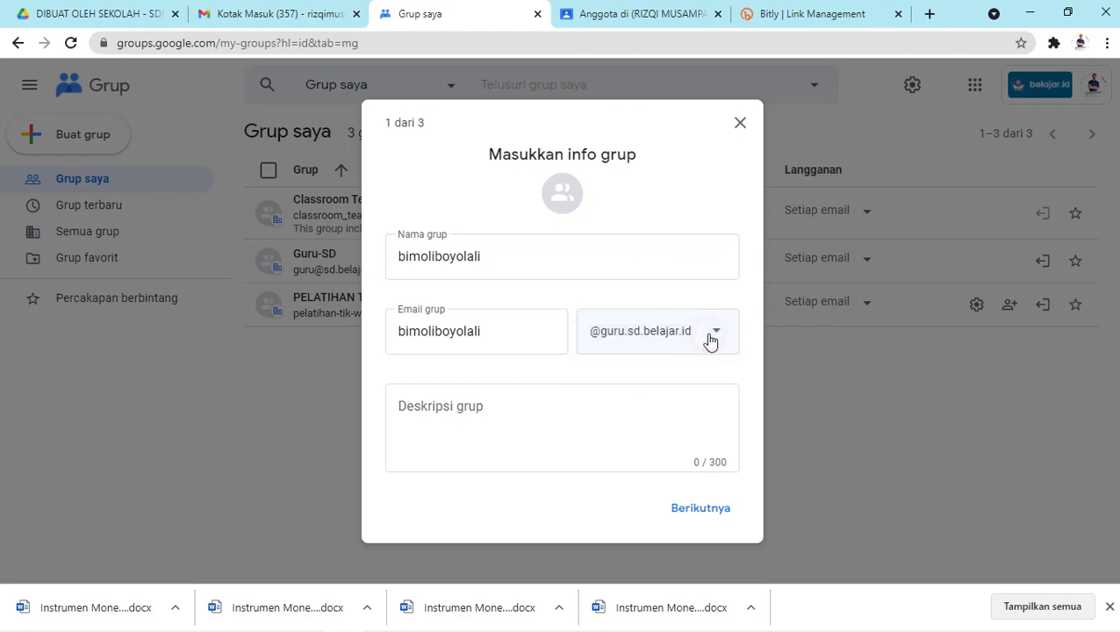
# Write a description about belajar.id accounts for Kab. Boyolali 2021 and continue to privacy.
pyautogui.click(605, 418)
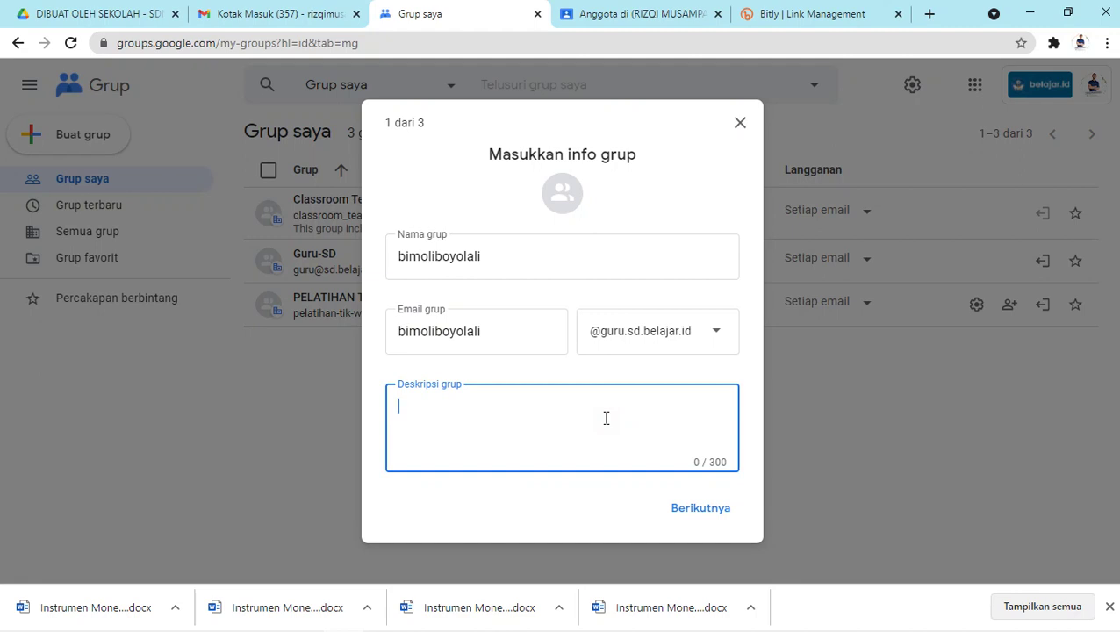
pyautogui.write('bimbingan onlin')
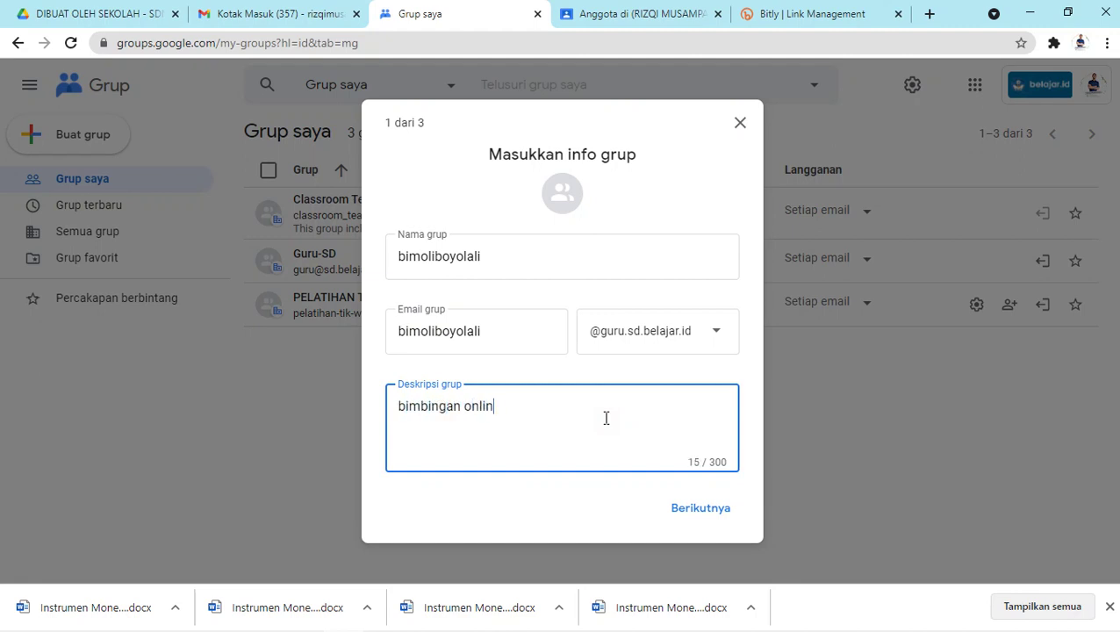
pyautogui.write('e intensif kab')
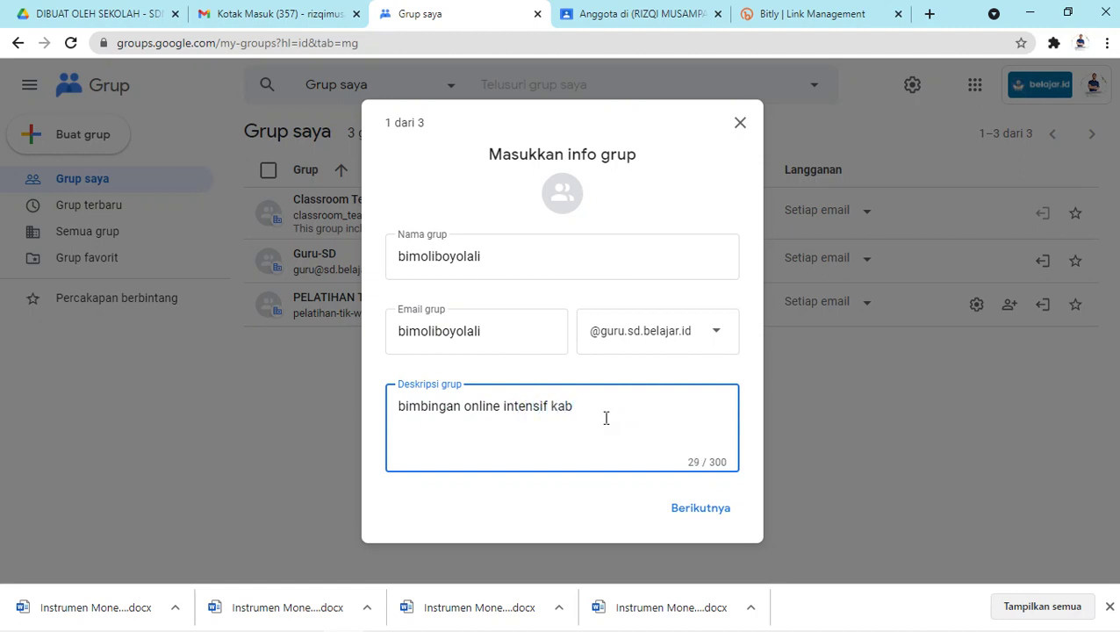
pyautogui.press('BackSpace')
pyautogui.press('BackSpace')
pyautogui.press('BackSpace')
pyautogui.write('akun belajar.id kab. boyol')
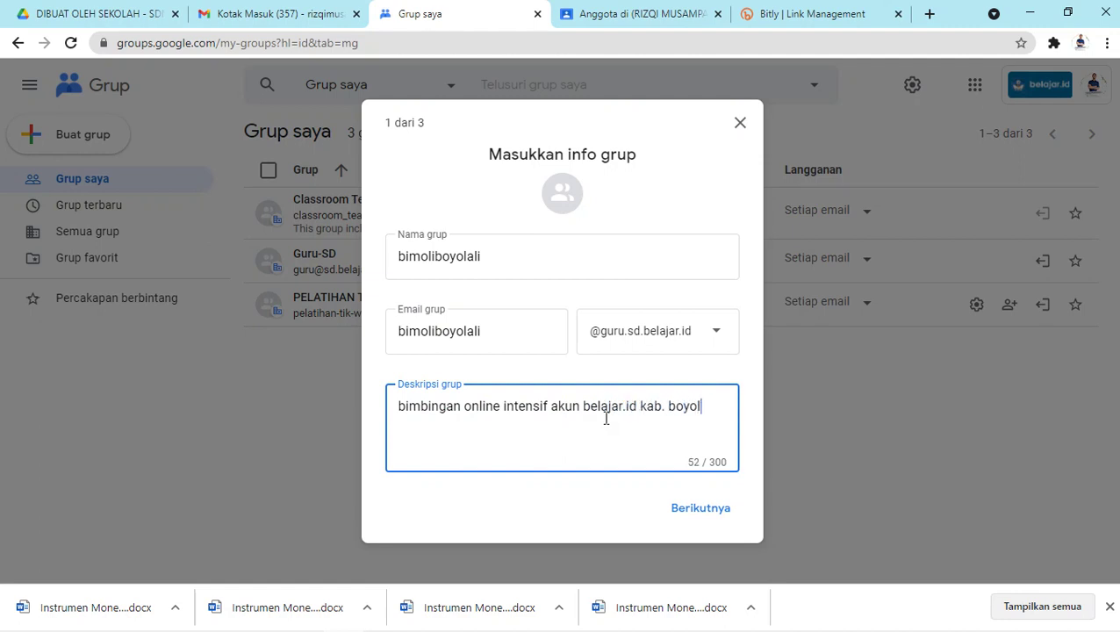
pyautogui.write('ali tahun 2021')
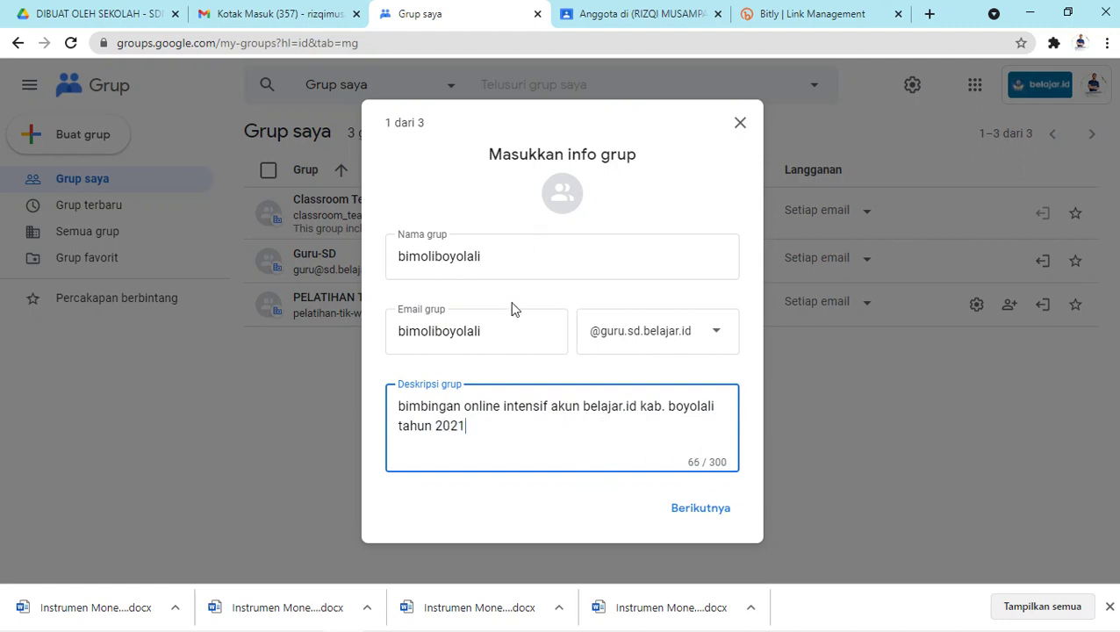
pyautogui.click(697, 516)
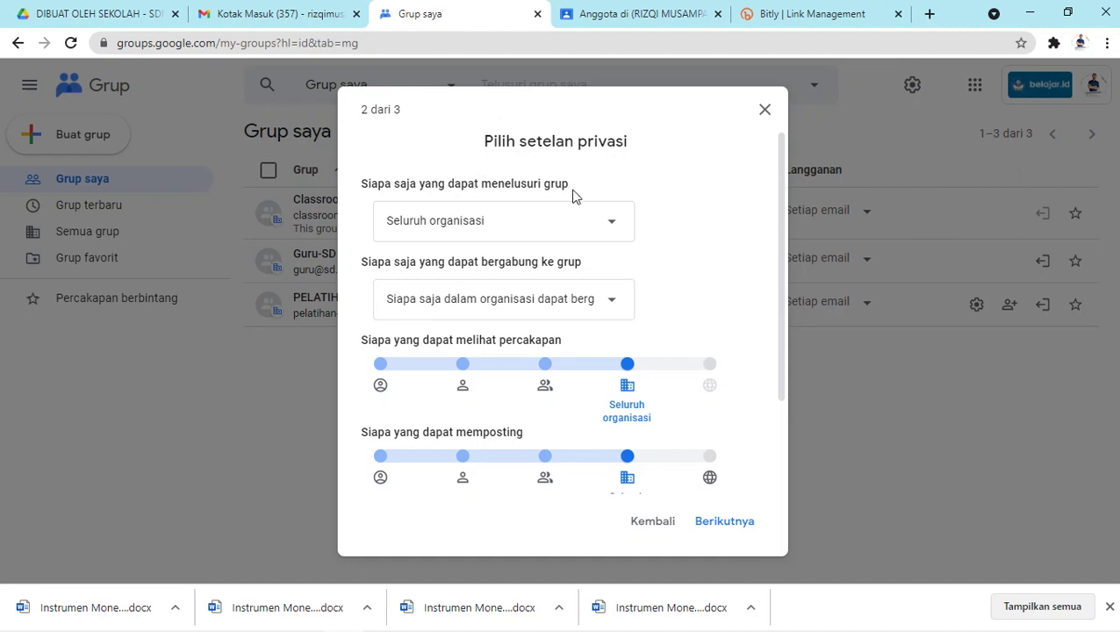
# Keep finding at Seluruh organisasi and let anyone in the organisation join directly.
pyautogui.click(597, 226)
pyautogui.click(597, 225)
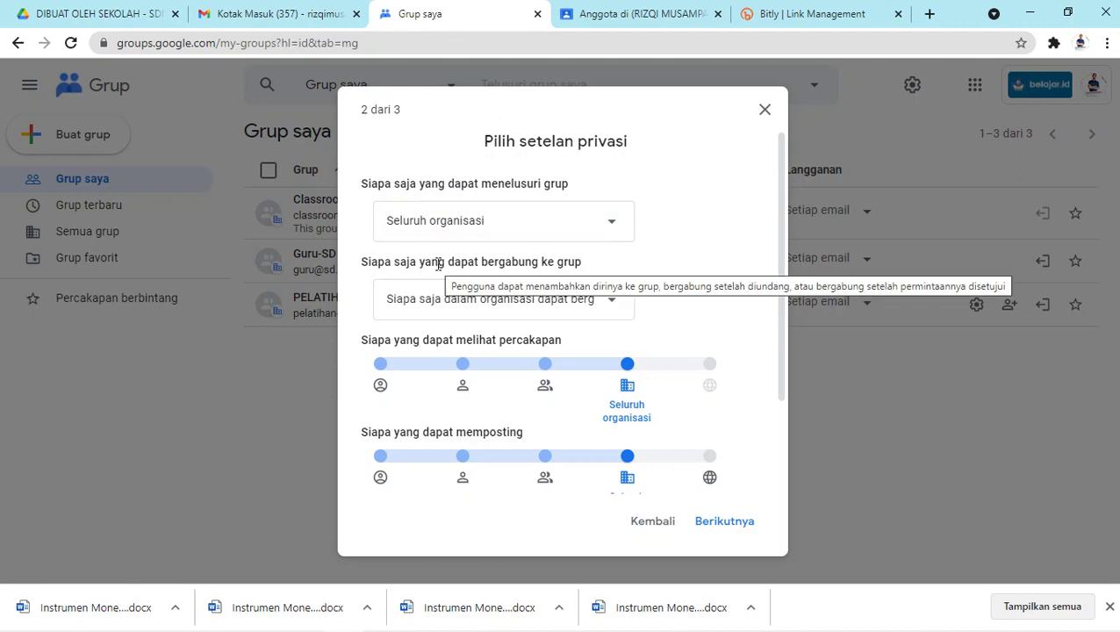
pyautogui.click(584, 306)
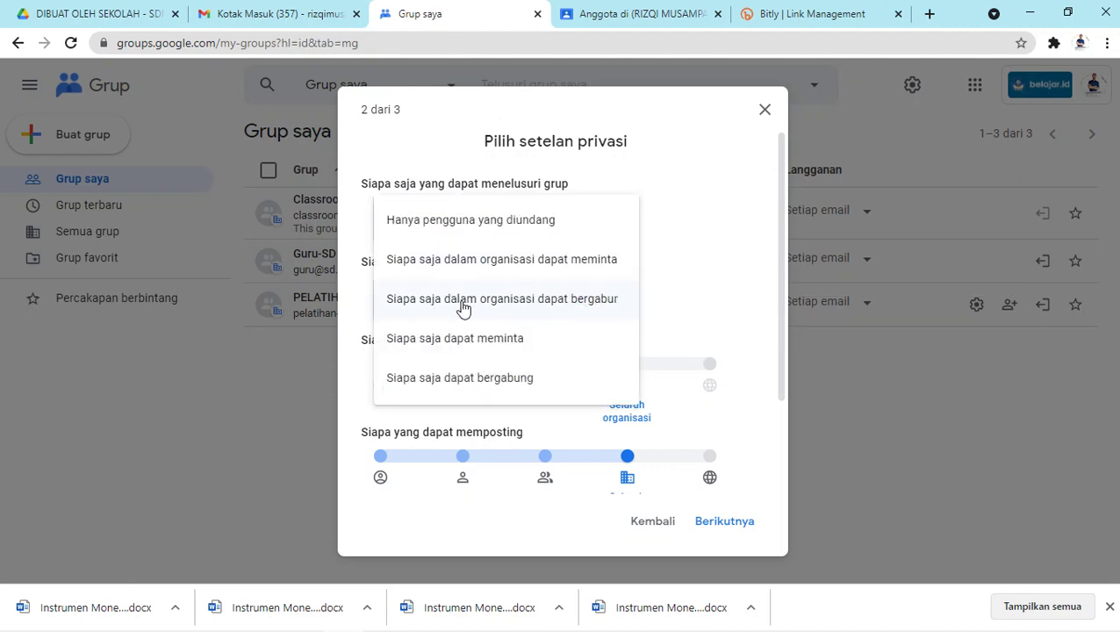
pyautogui.click(548, 303)
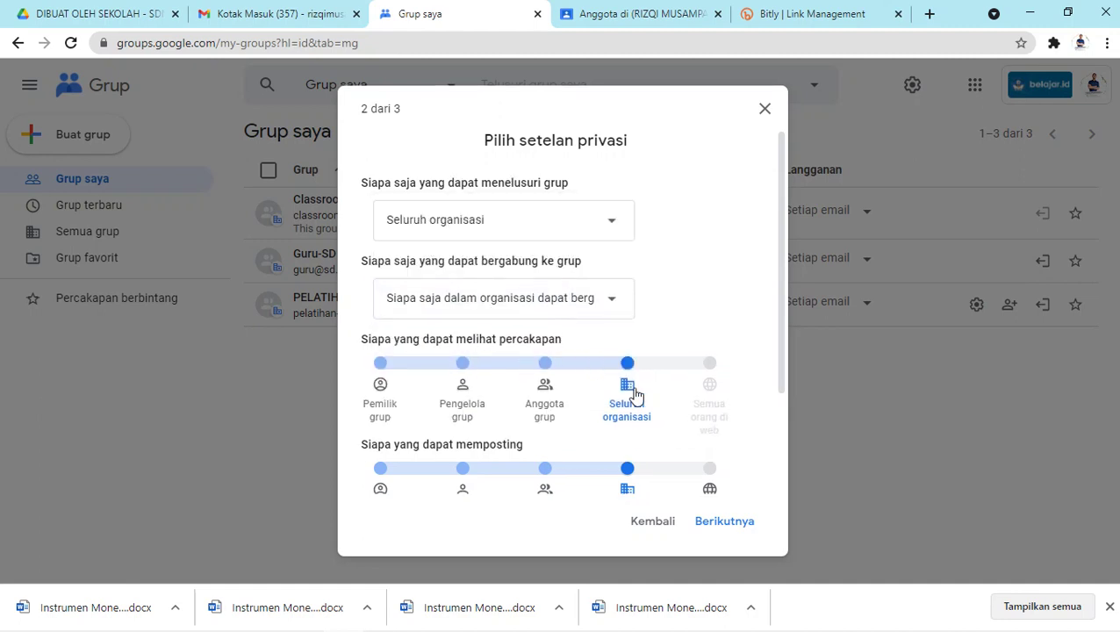
# Restrict viewing conversations, posting and the member list to group members, then continue.
pyautogui.click(542, 367)
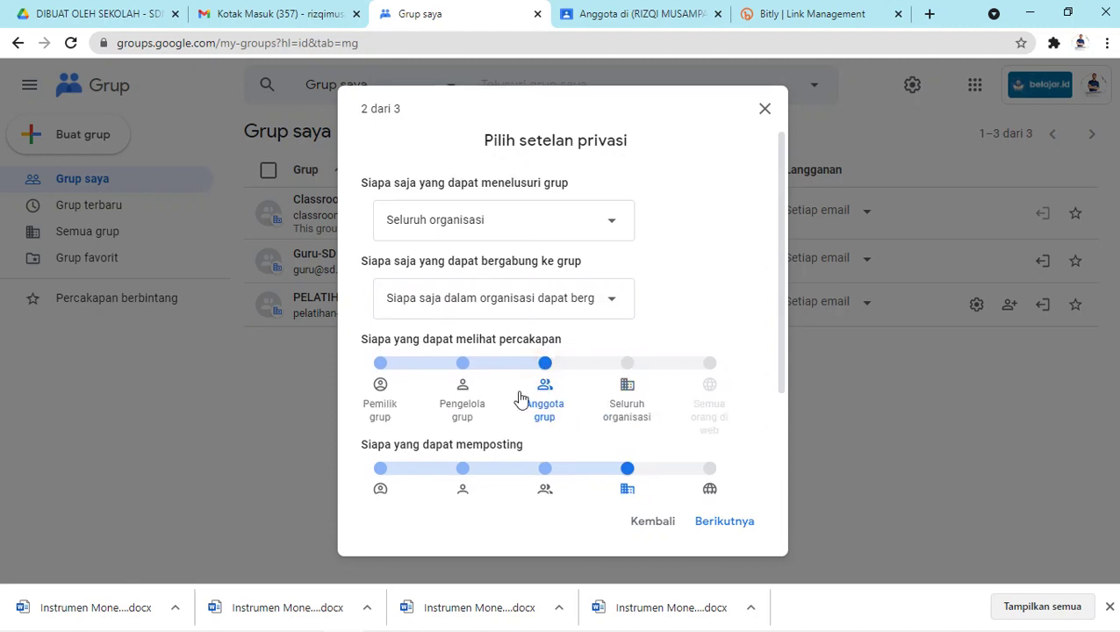
pyautogui.scroll(-1, 504, 432)
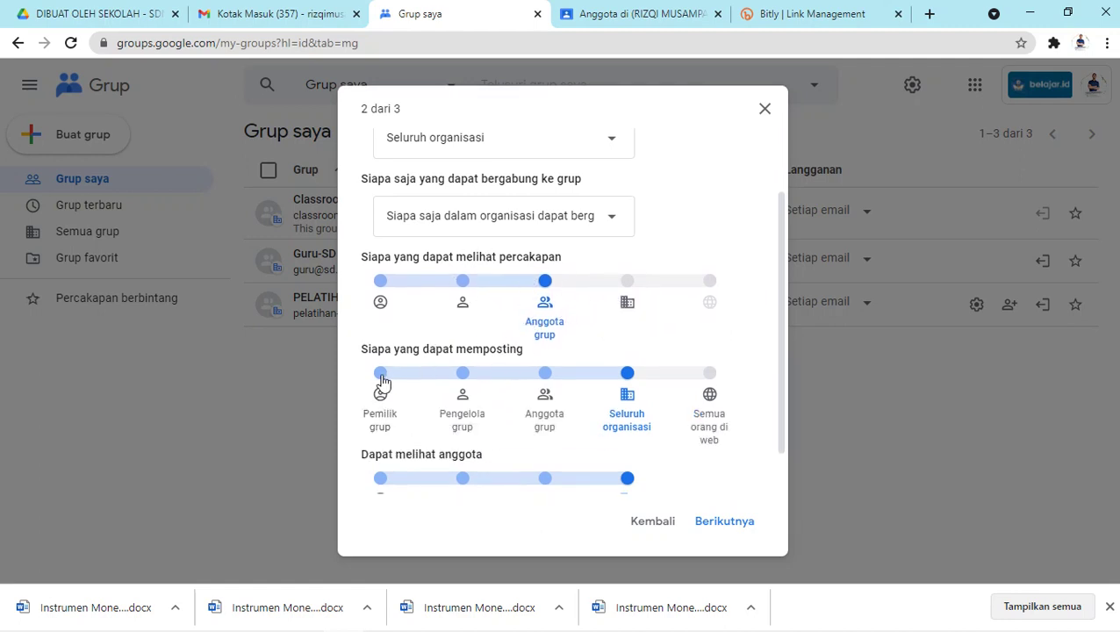
pyautogui.click(545, 375)
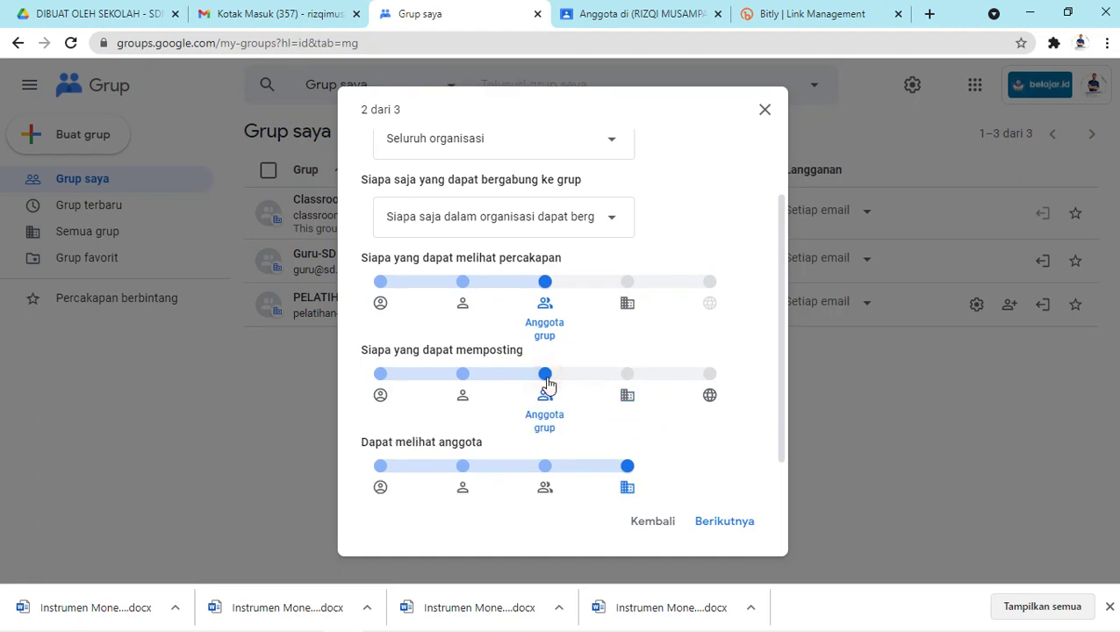
pyautogui.scroll(-1, 547, 386)
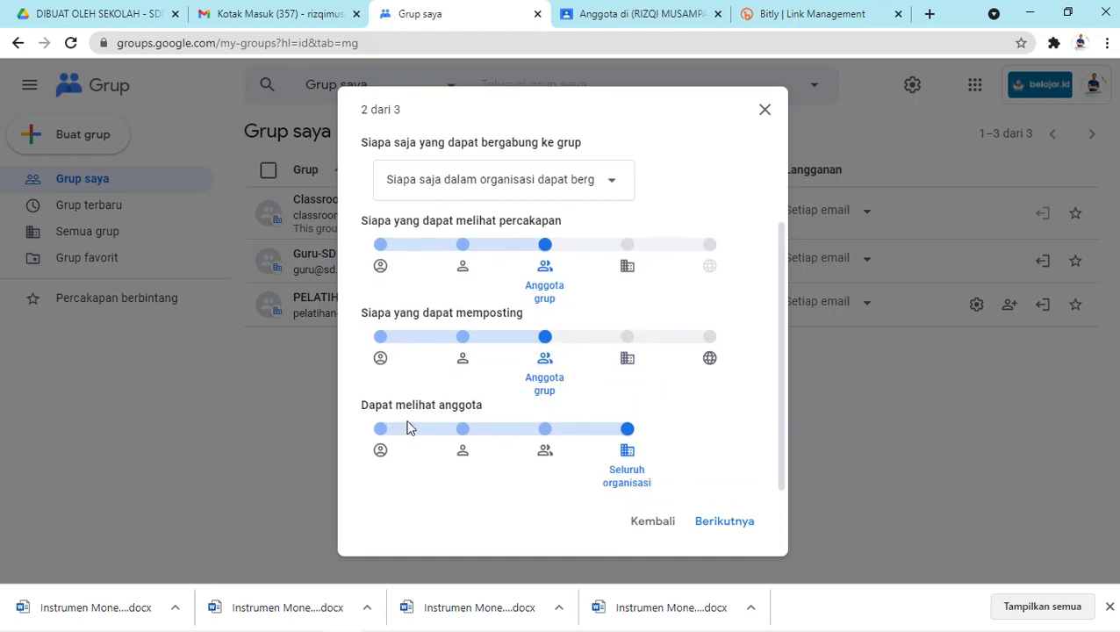
pyautogui.click(548, 430)
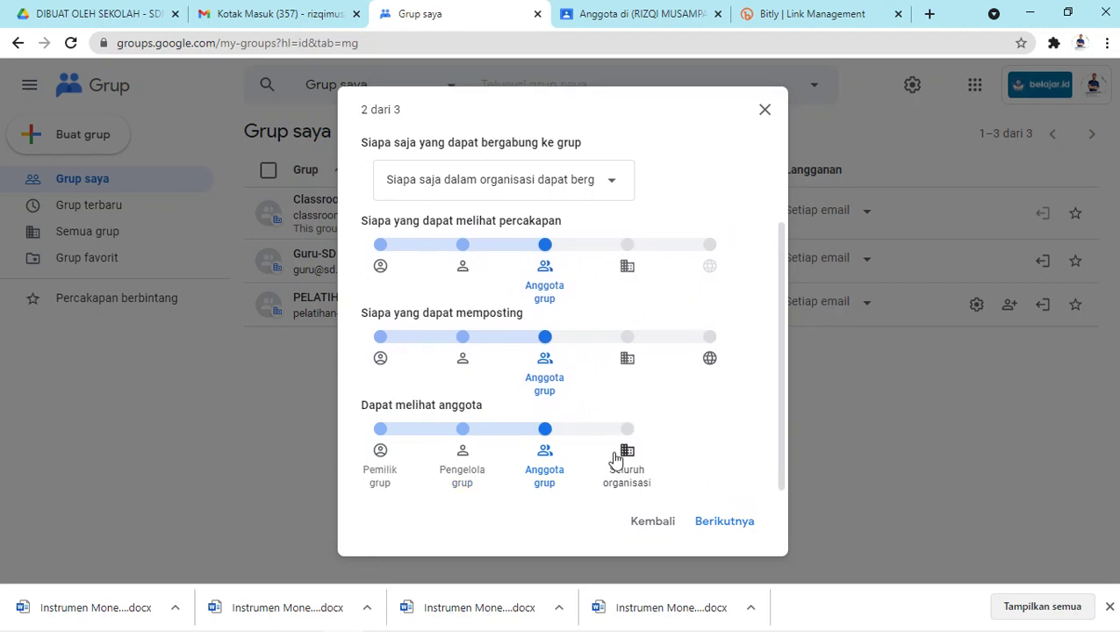
pyautogui.click(734, 523)
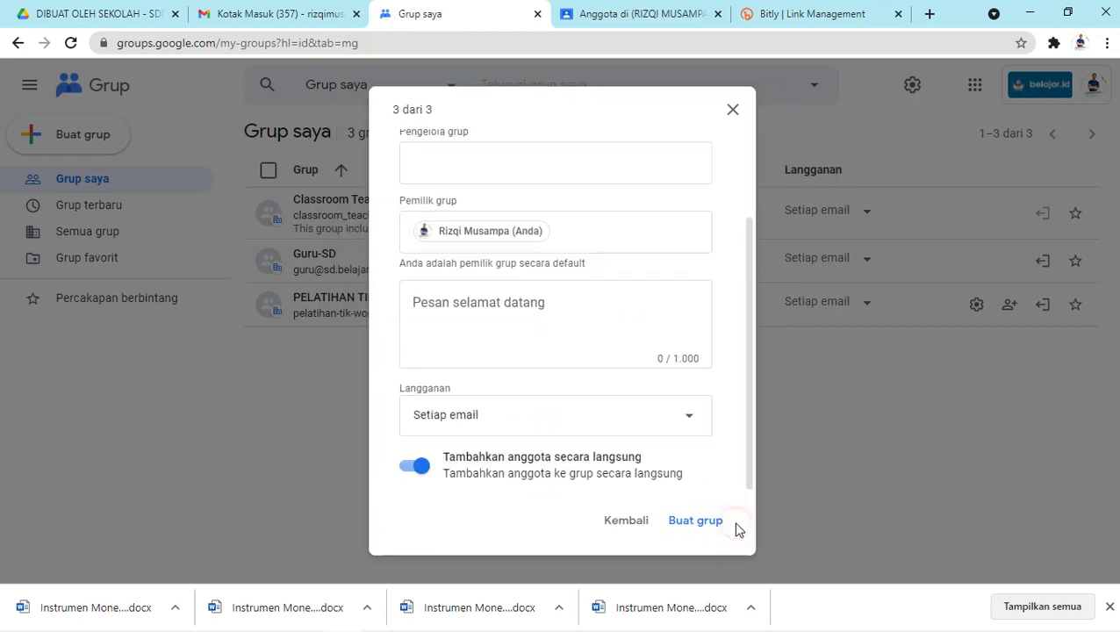
pyautogui.scroll(3, 505, 198)
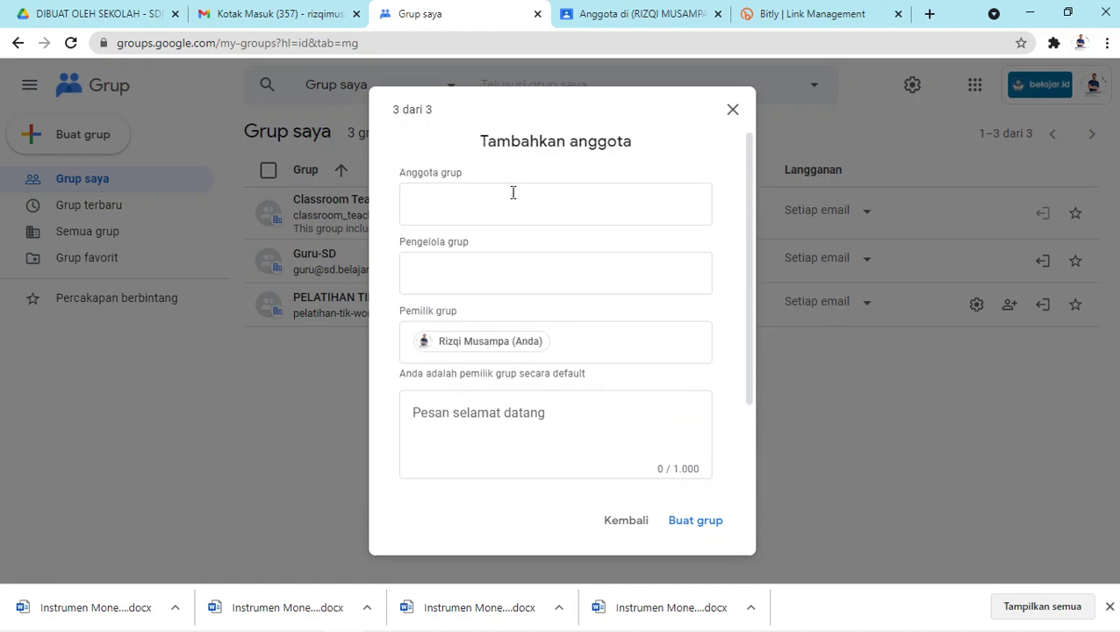
pyautogui.click(509, 205)
pyautogui.hotkey('ctrl', 'v')
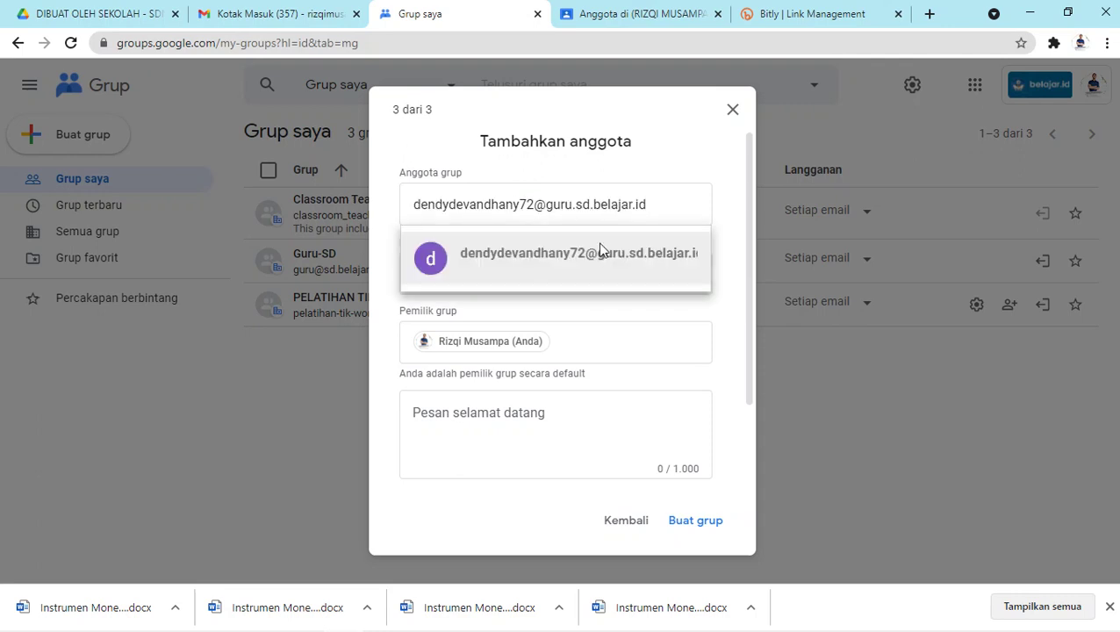
pyautogui.click(601, 259)
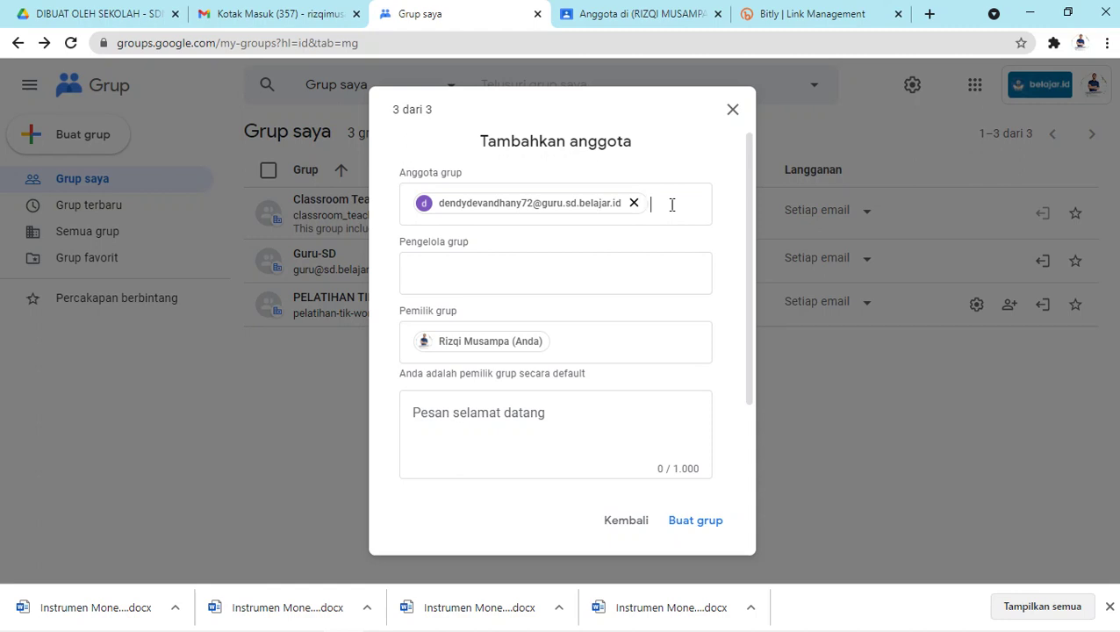
pyautogui.hotkey('ctrl', 'v')
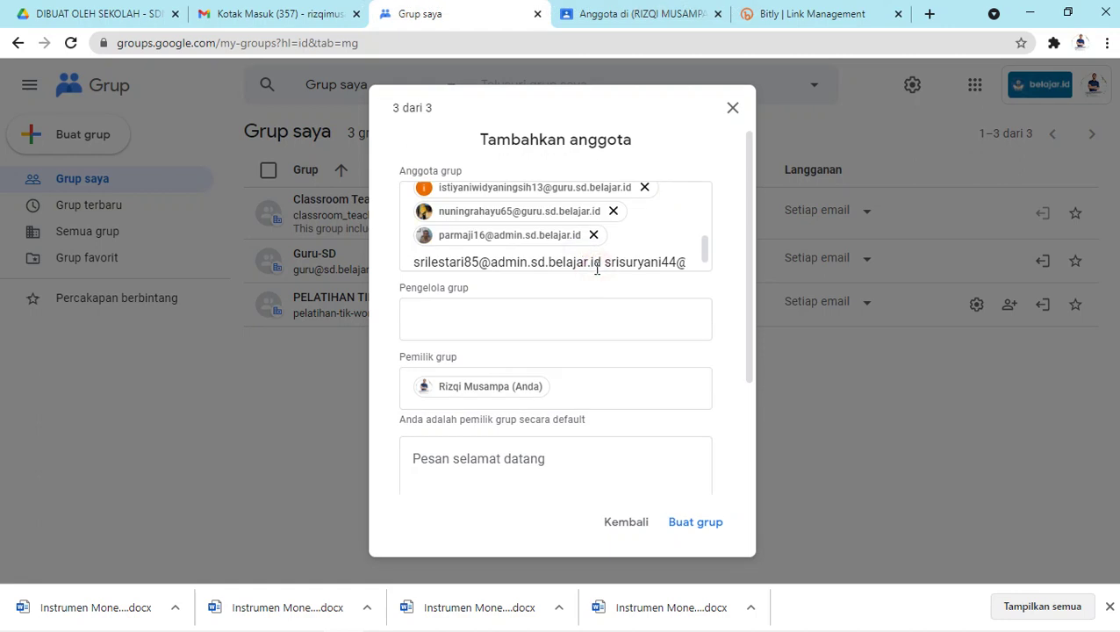
pyautogui.write('guru.sd.belajar.id')
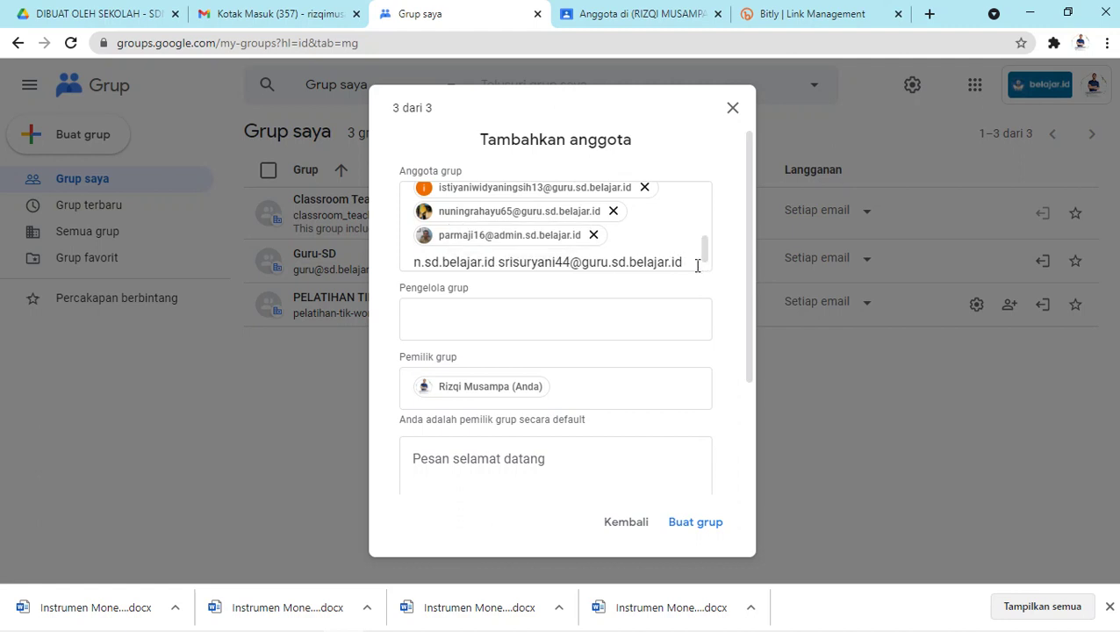
pyautogui.hotkey('ctrl', 'v')
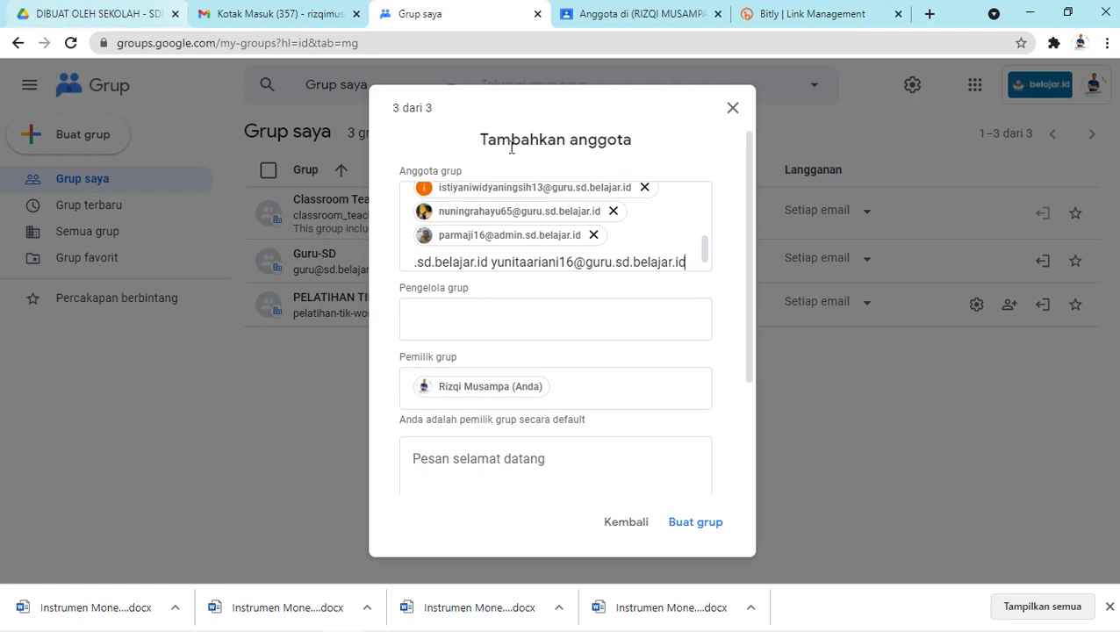
pyautogui.press('Return')
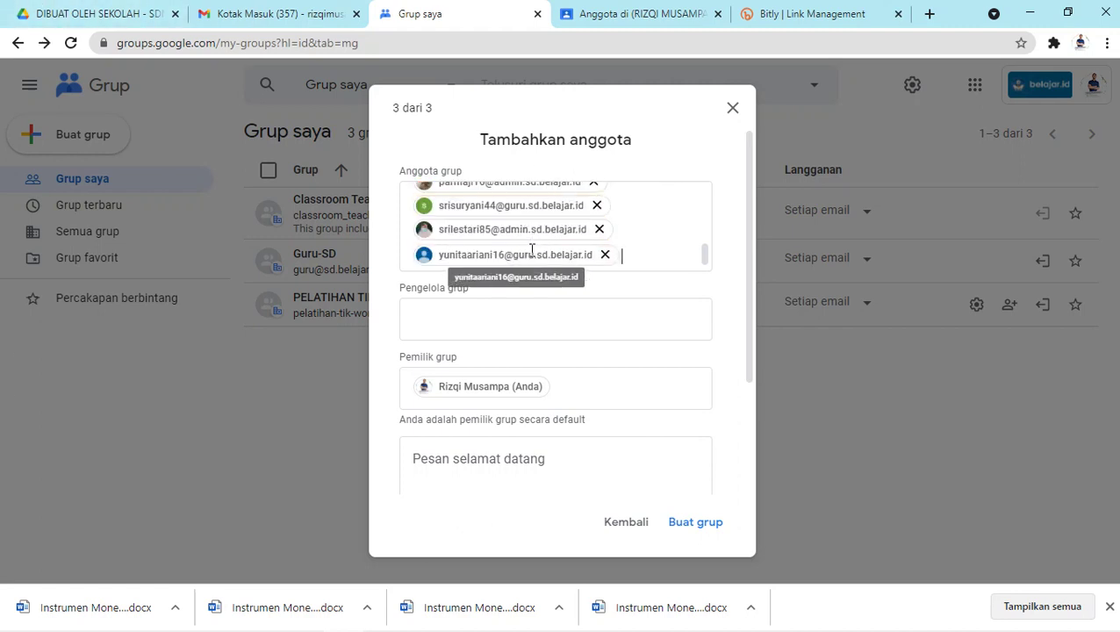
pyautogui.scroll(5, 560, 241)
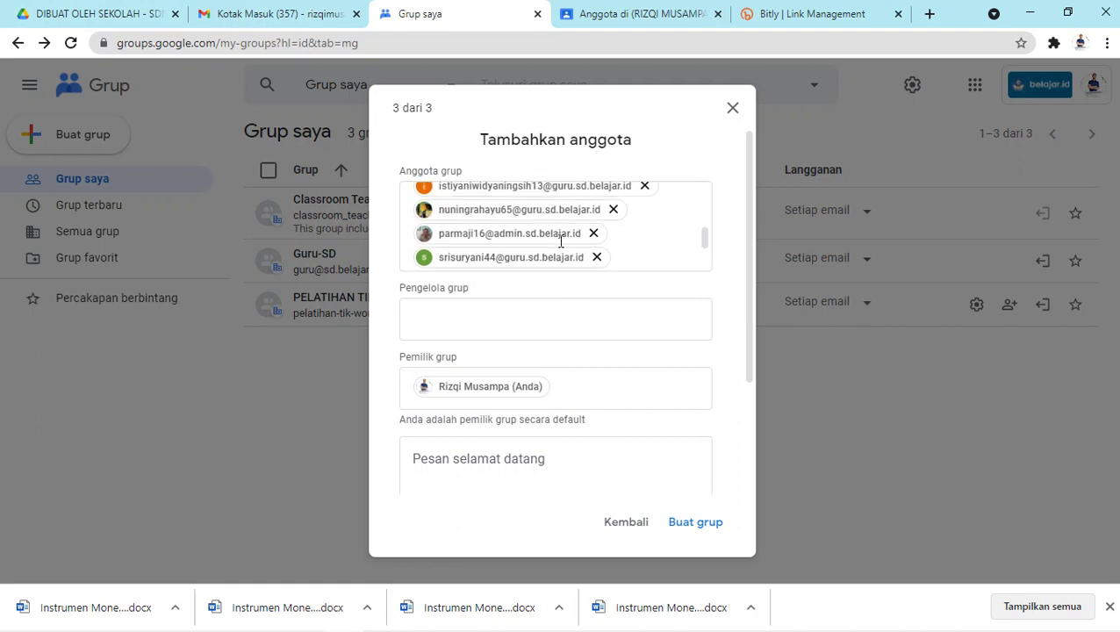
pyautogui.scroll(-5, 533, 219)
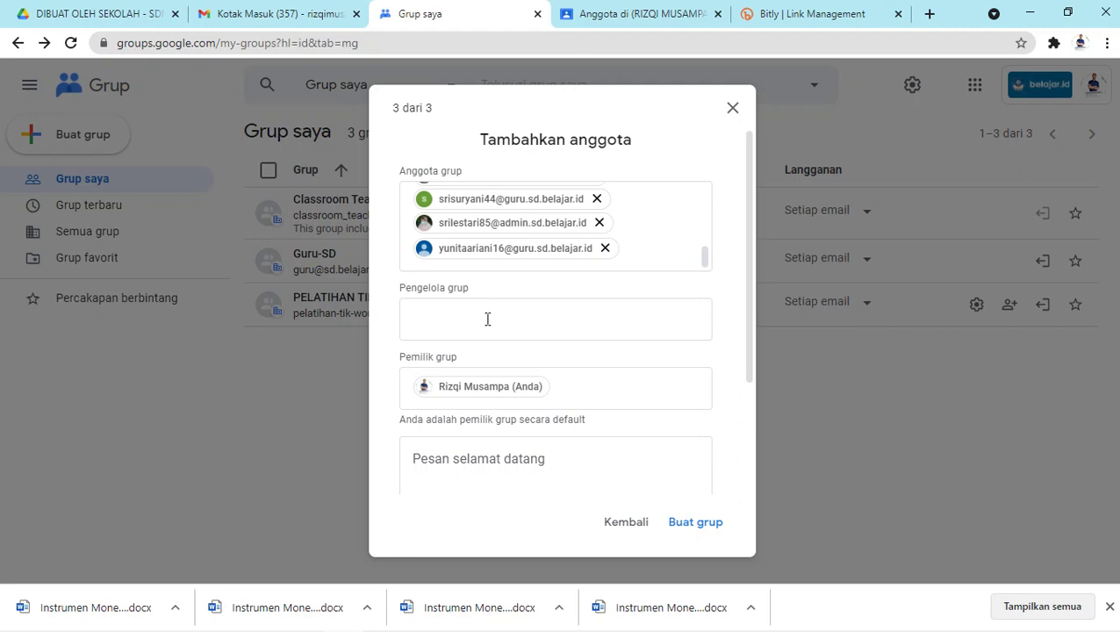
pyautogui.scroll(-2, 474, 382)
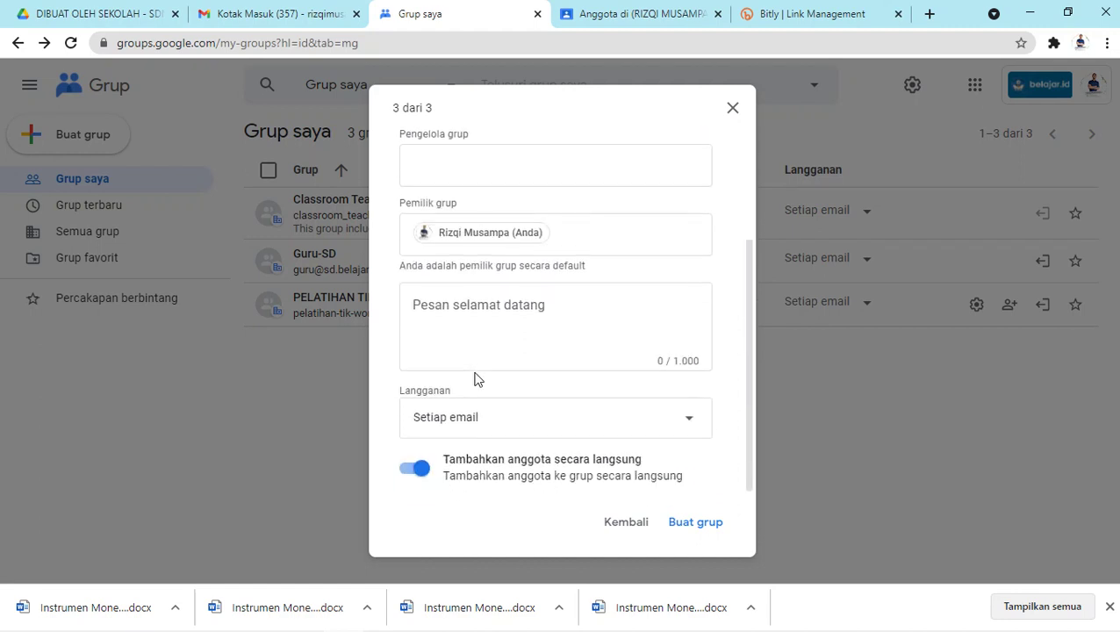
# Add the welcome message 'Selamat datang', keep every-email subscription, and create the group.
pyautogui.click(484, 317)
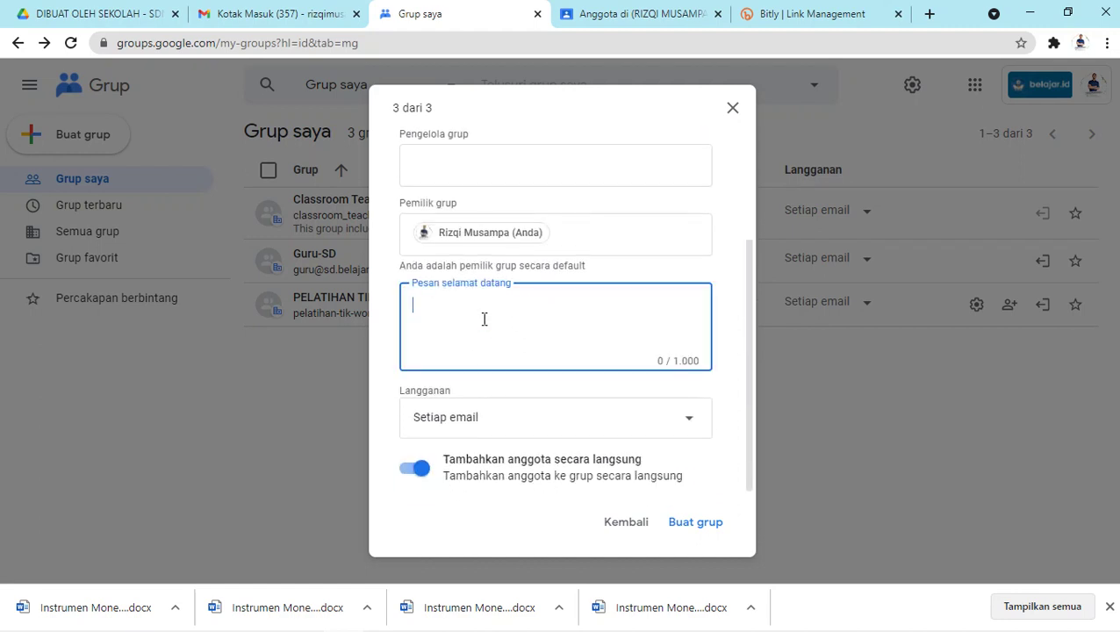
pyautogui.write('Selamat datang!')
pyautogui.click(569, 420)
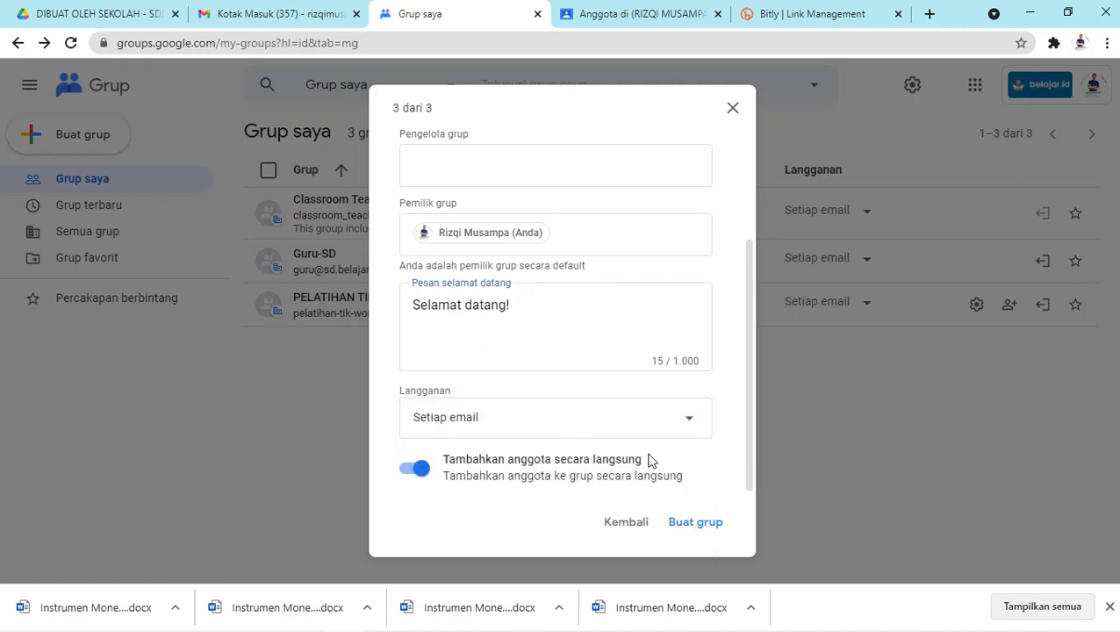
pyautogui.click(695, 523)
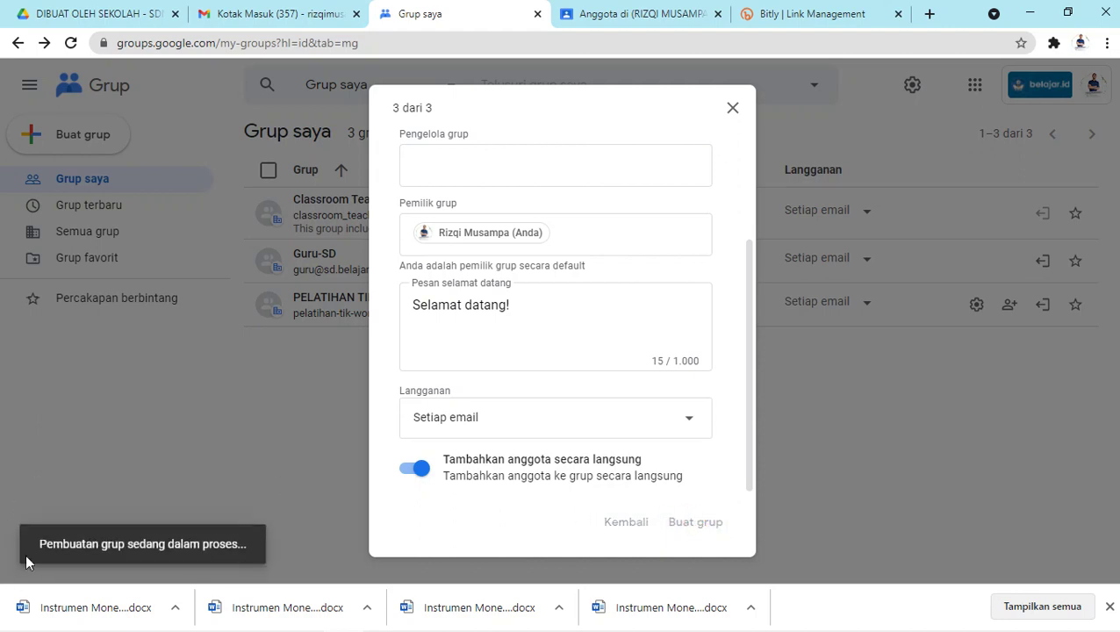
pyautogui.click(1109, 606)
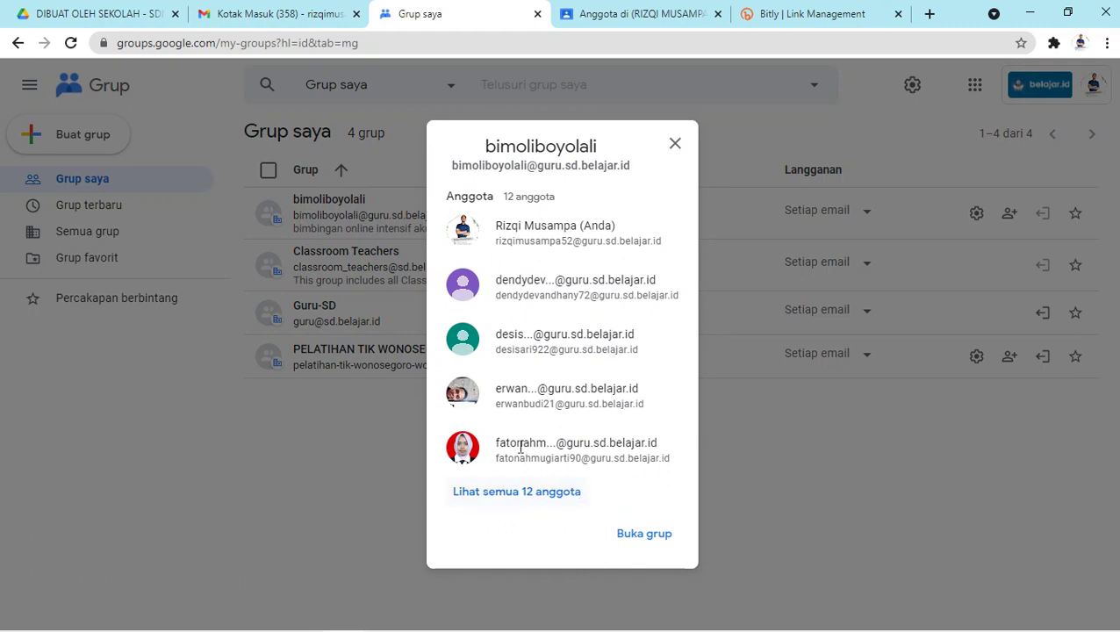
# Open the bimoliboyolali group, return to Grup saya, and copy the group's link address.
pyautogui.click(638, 533)
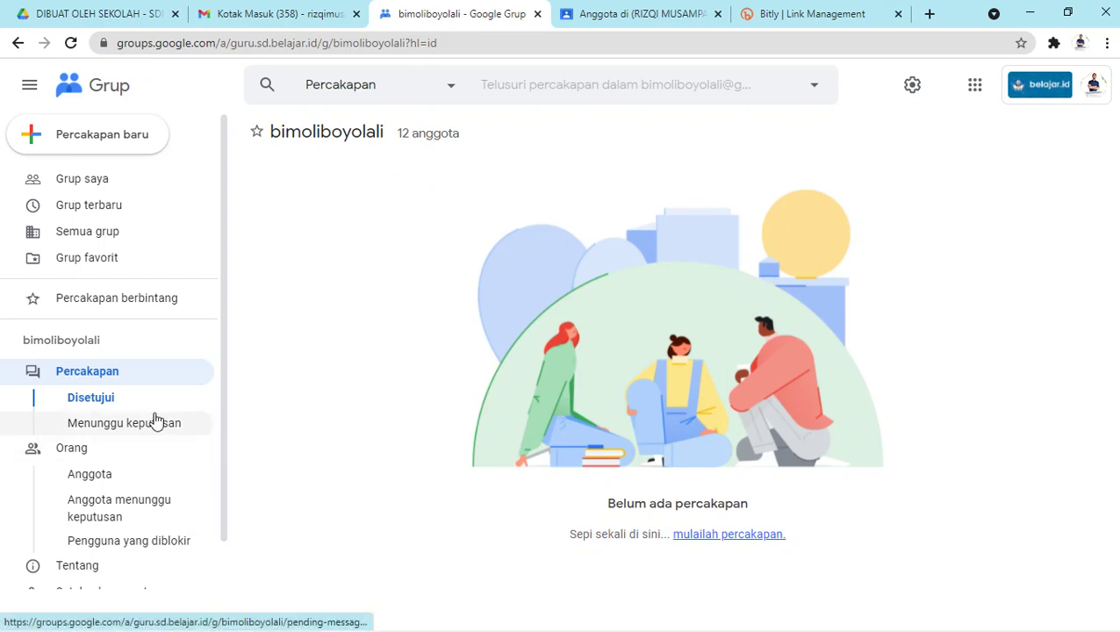
pyautogui.click(94, 186)
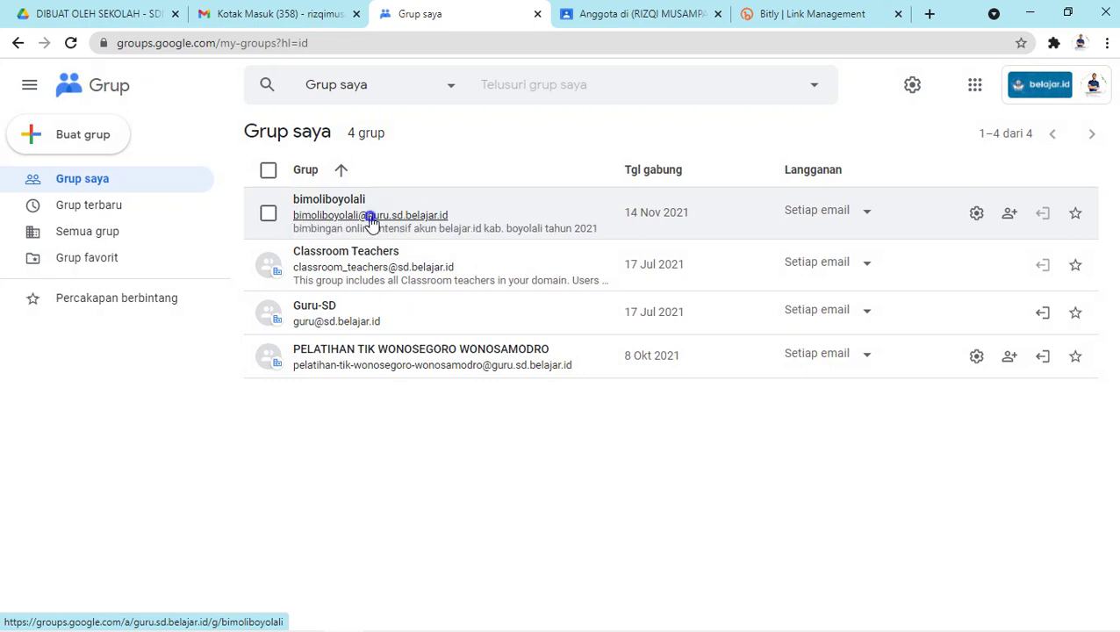
pyautogui.rightClick(370, 221)
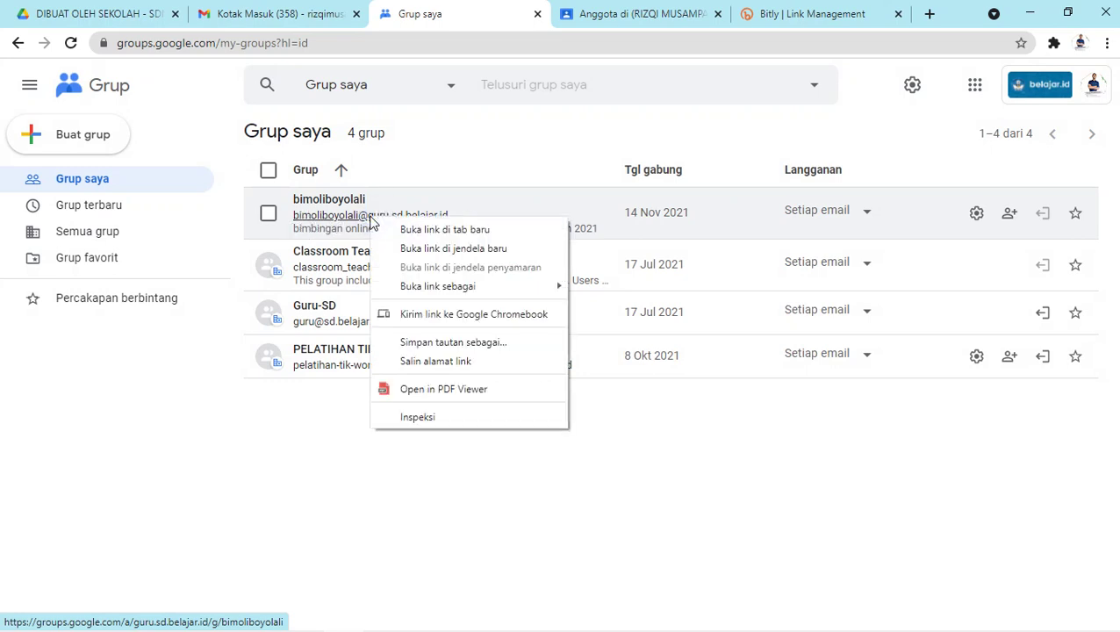
pyautogui.click(453, 362)
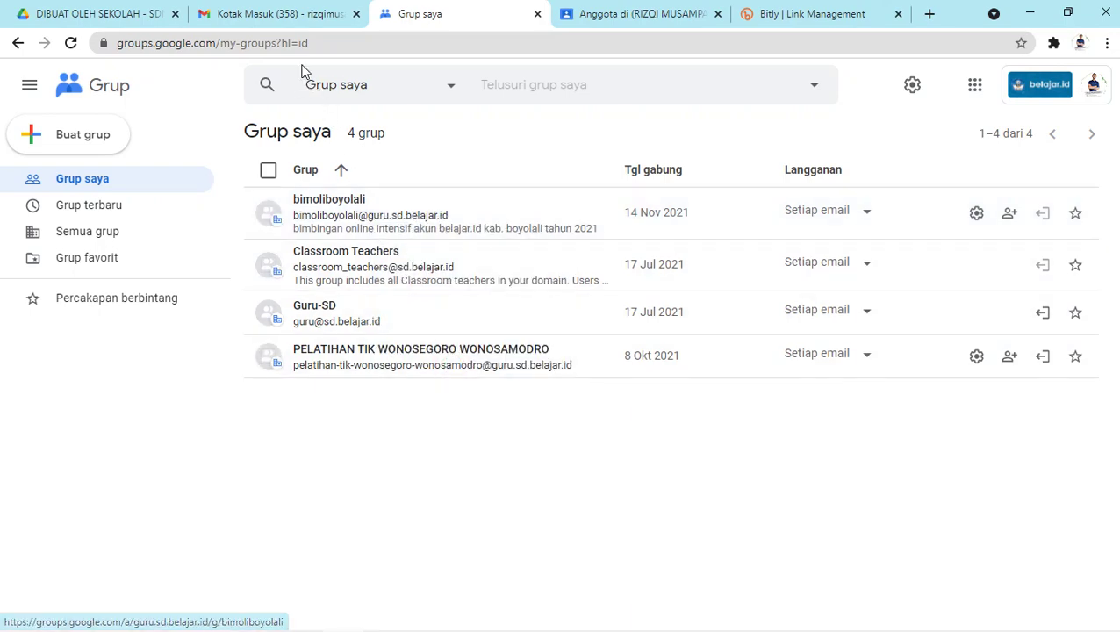
# Discard the empty Gmail draft and paste the group link into a new message's recipient field.
pyautogui.click(289, 14)
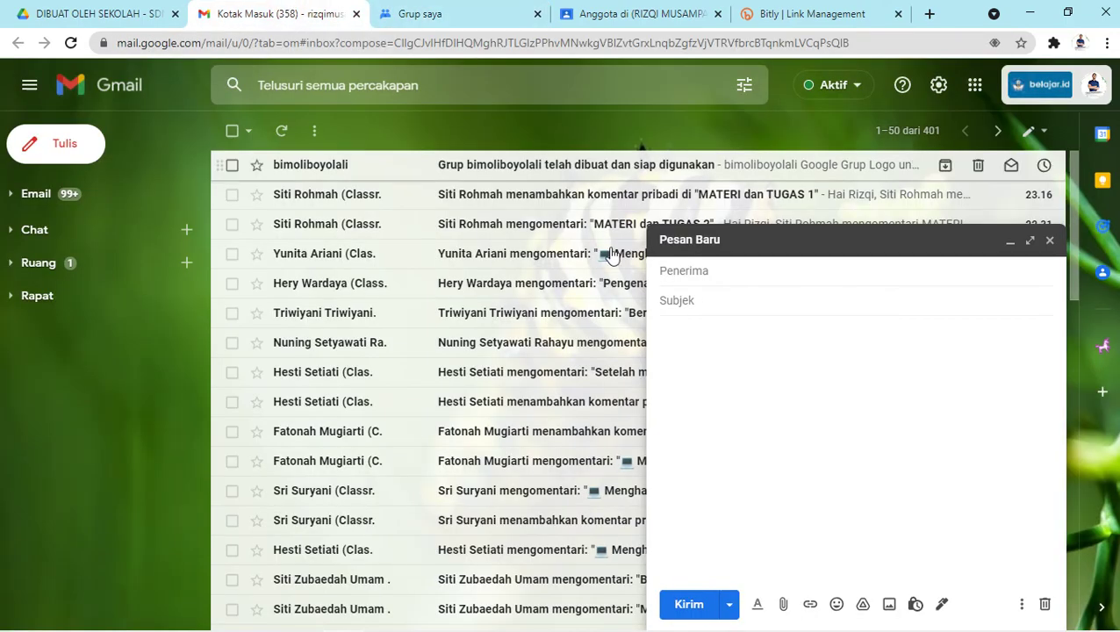
pyautogui.click(1049, 240)
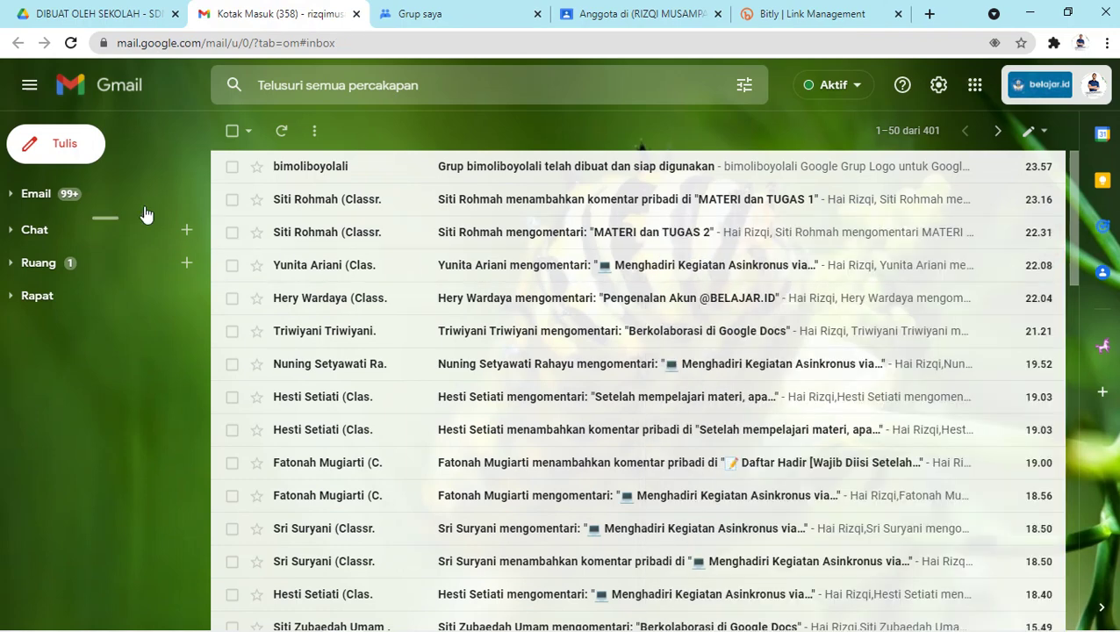
pyautogui.click(70, 156)
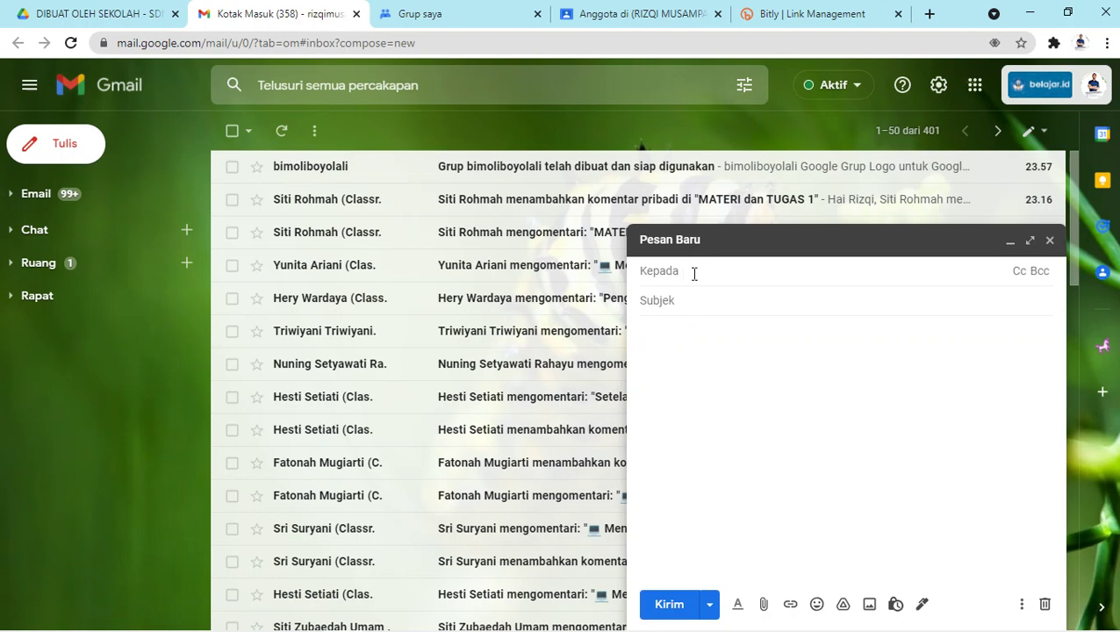
pyautogui.rightClick(694, 273)
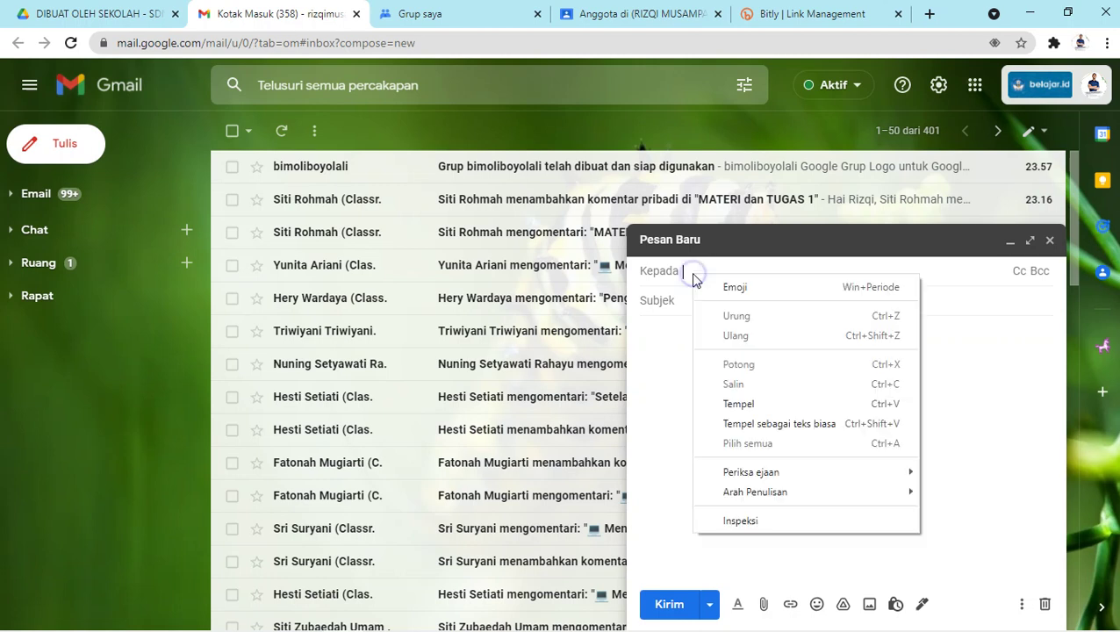
pyautogui.click(758, 402)
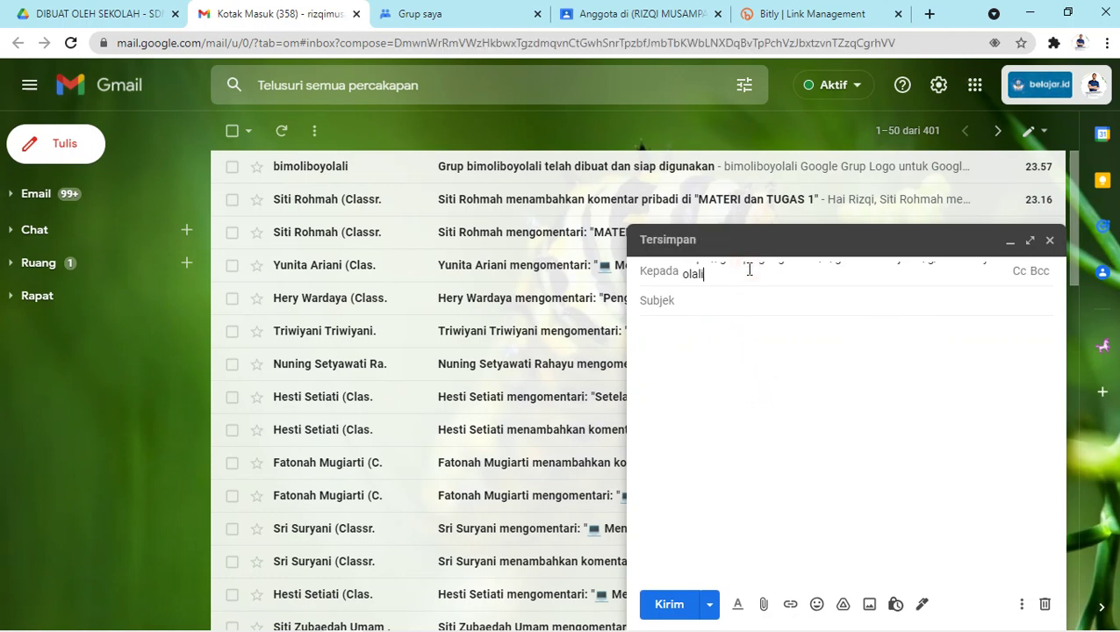
# Clear the pasted link from the recipient field and return to the Google Groups list.
pyautogui.press('Up')
pyautogui.press('Home')
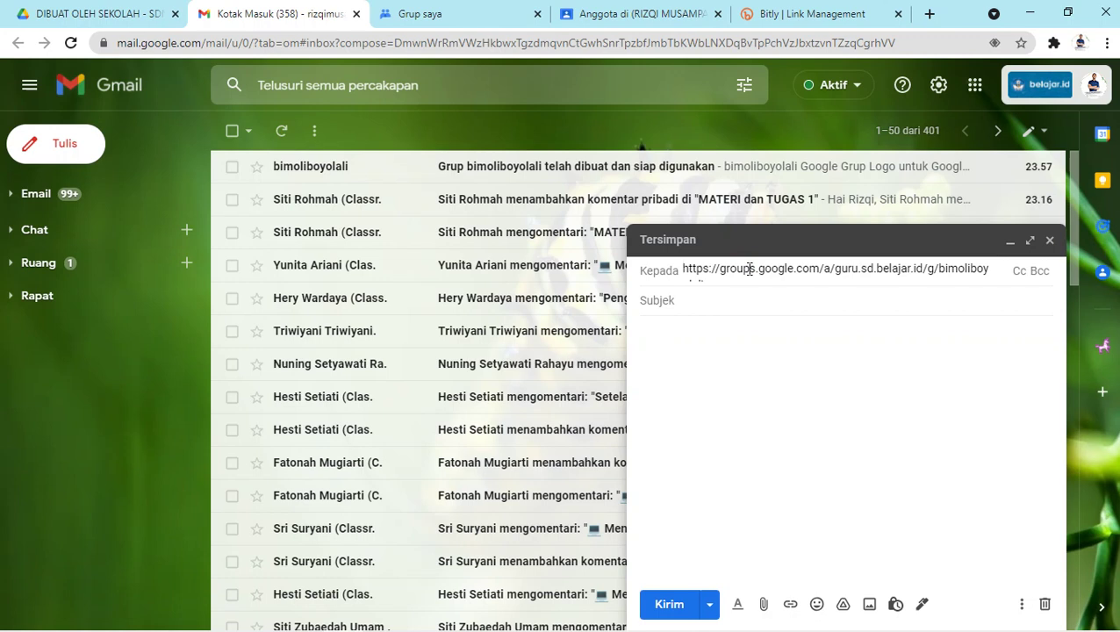
pyautogui.hotkey('ctrl', 'a')
pyautogui.press('BackSpace')
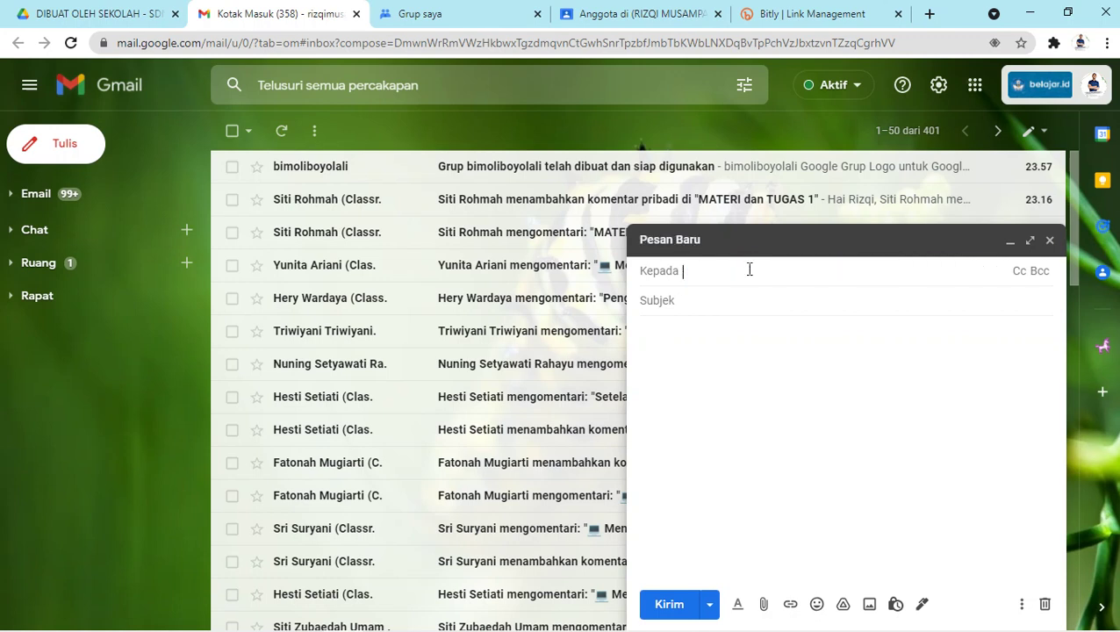
pyautogui.hotkey('ctrl', 'z')
pyautogui.press('Left')
pyautogui.press('Left')
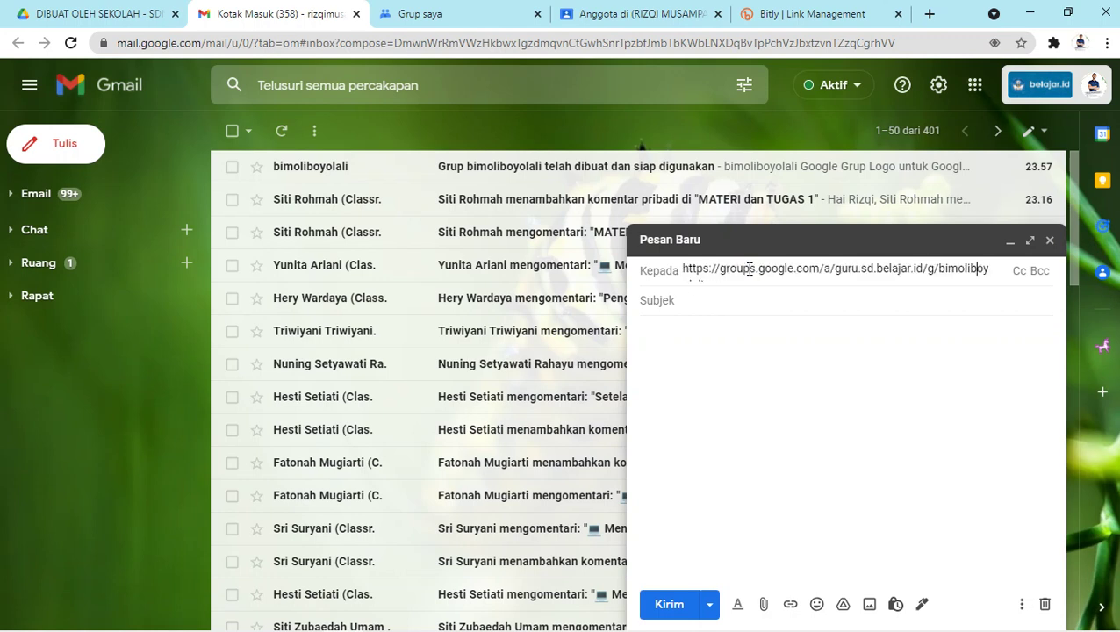
pyautogui.press('End')
pyautogui.hotkey('ctrl', 'a')
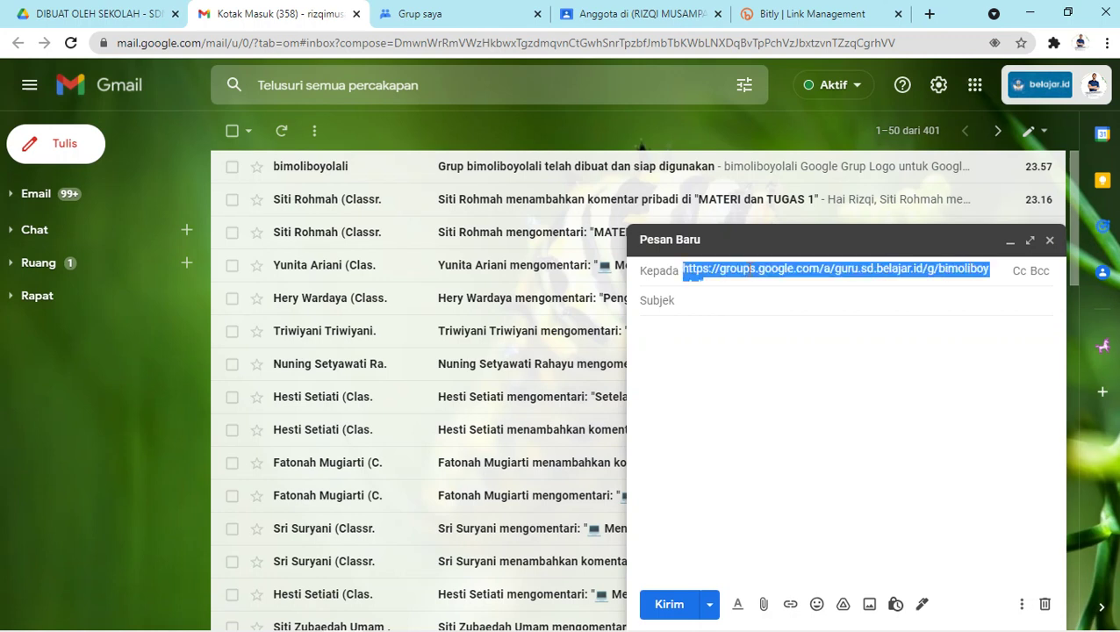
pyautogui.press('BackSpace')
pyautogui.click(461, 11)
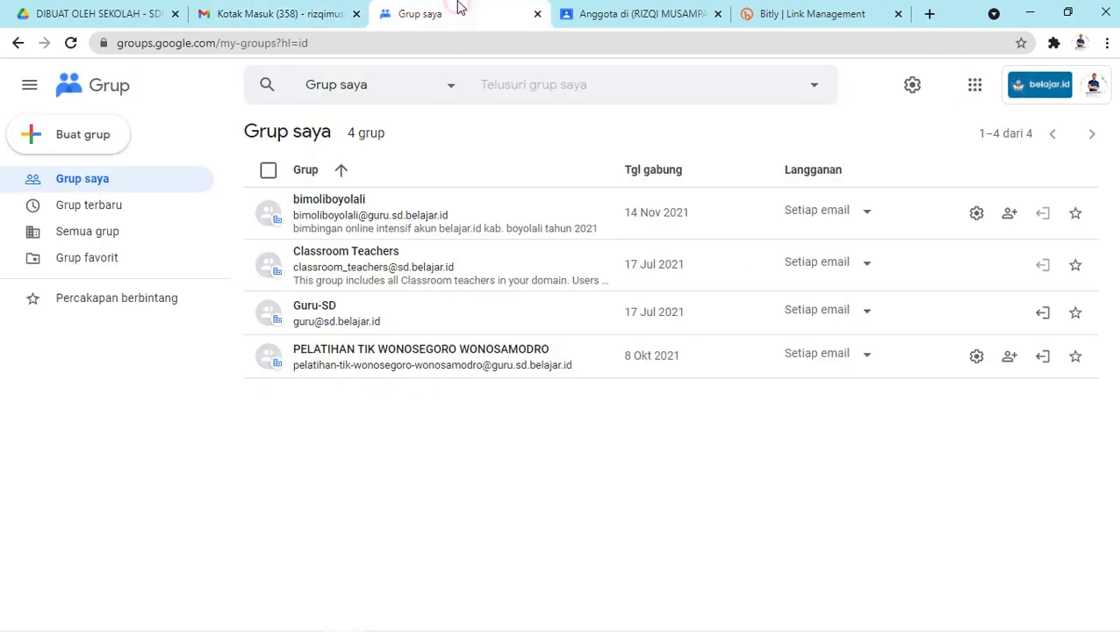
# Check the bimoliboyolali group page, then return to Grup saya and the blank Gmail message.
pyautogui.click(411, 217)
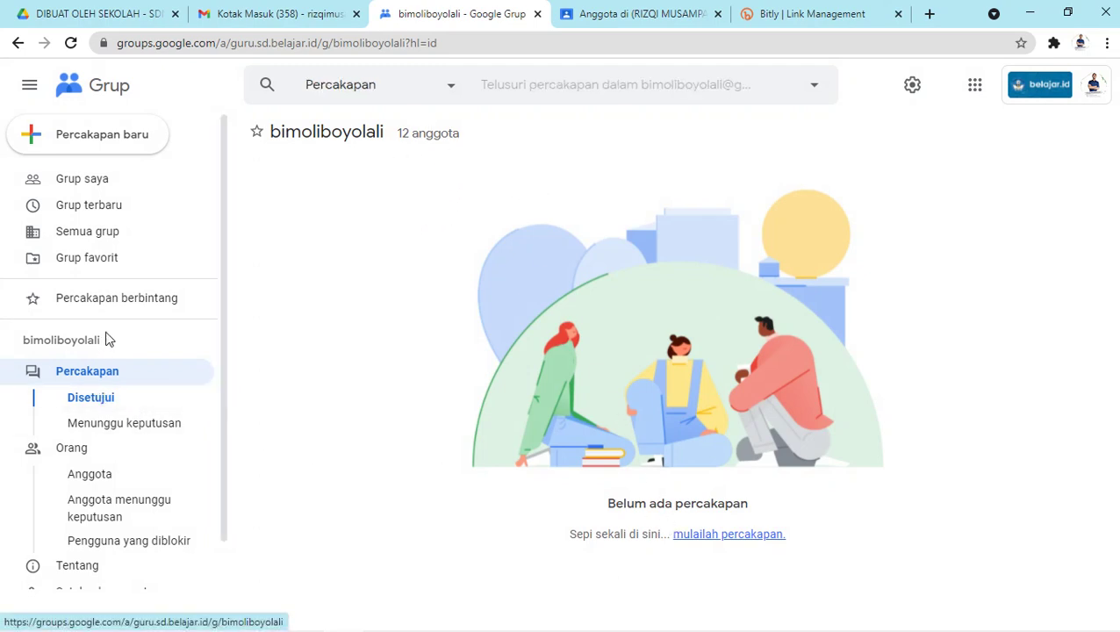
pyautogui.click(94, 188)
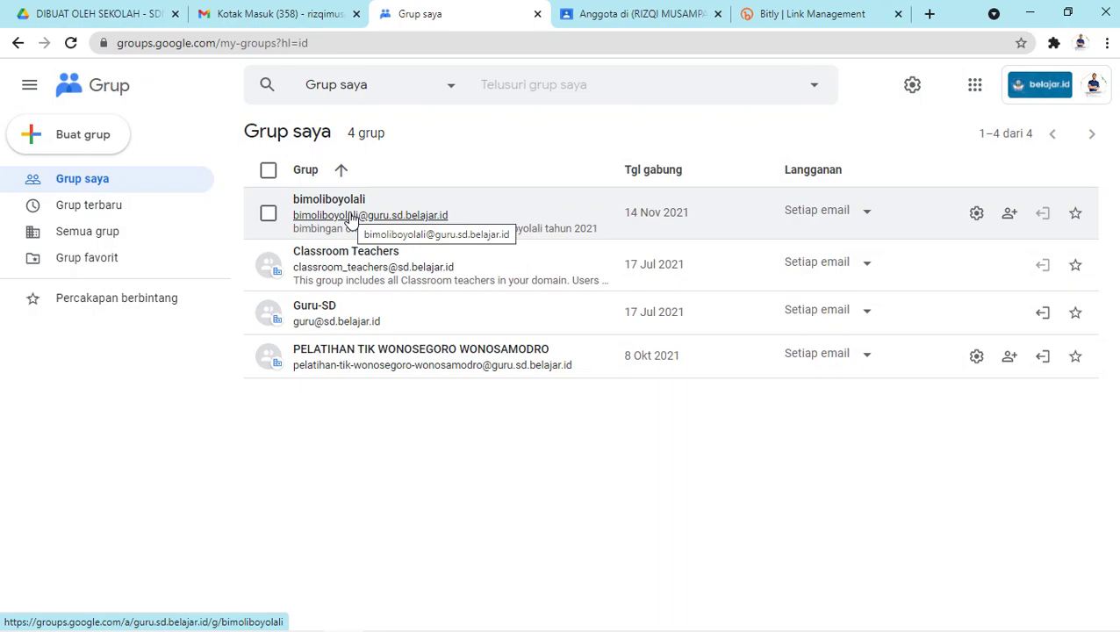
pyautogui.click(280, 14)
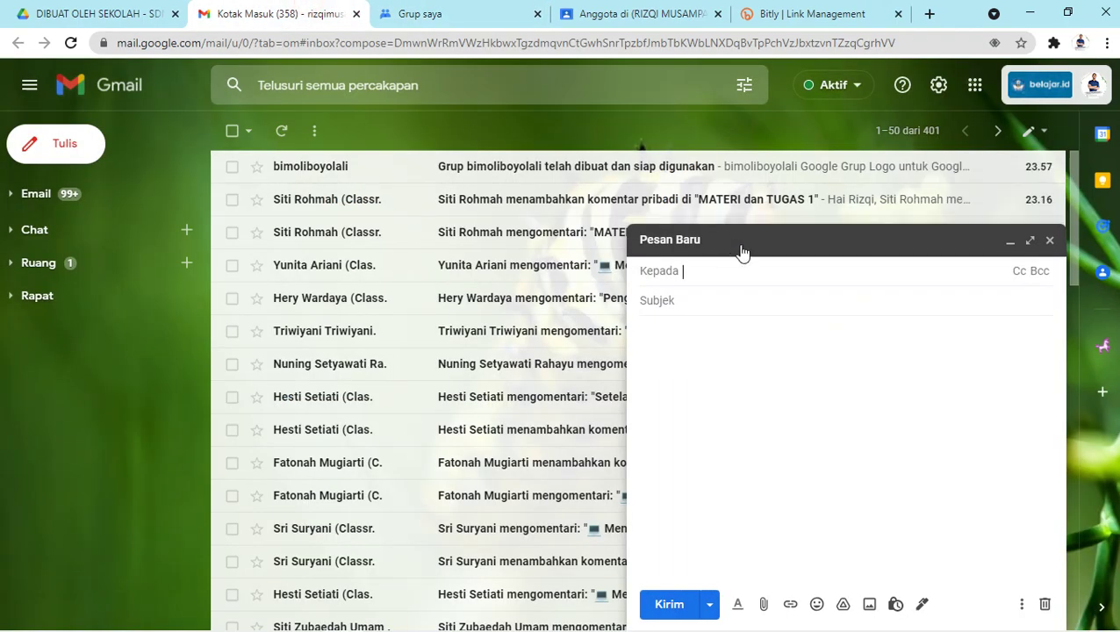
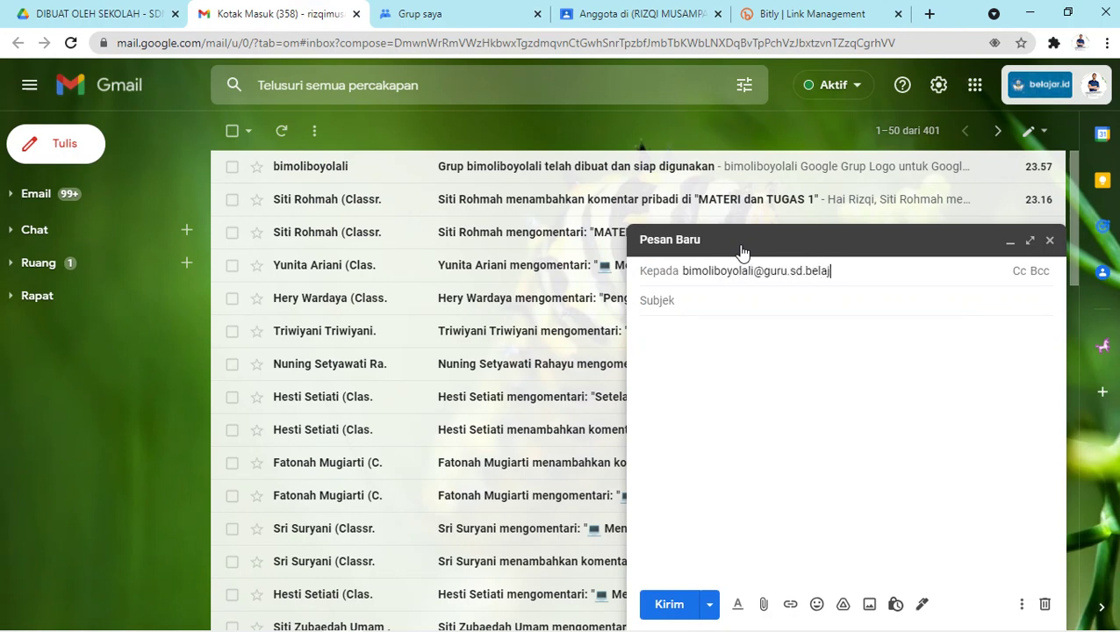
pyautogui.click(442, 15)
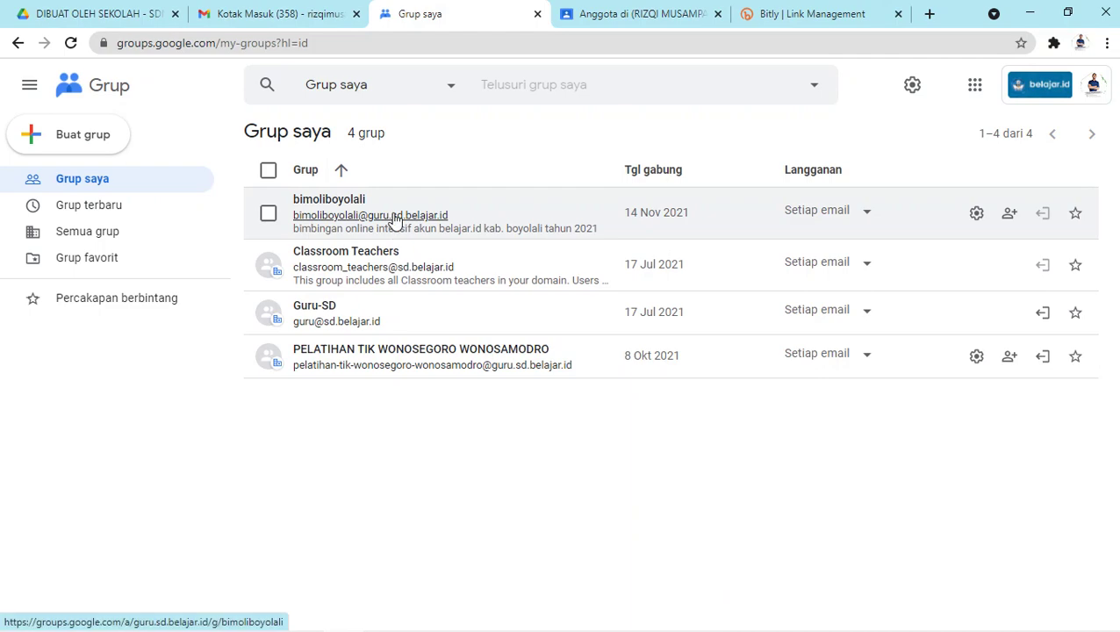
pyautogui.click(316, 15)
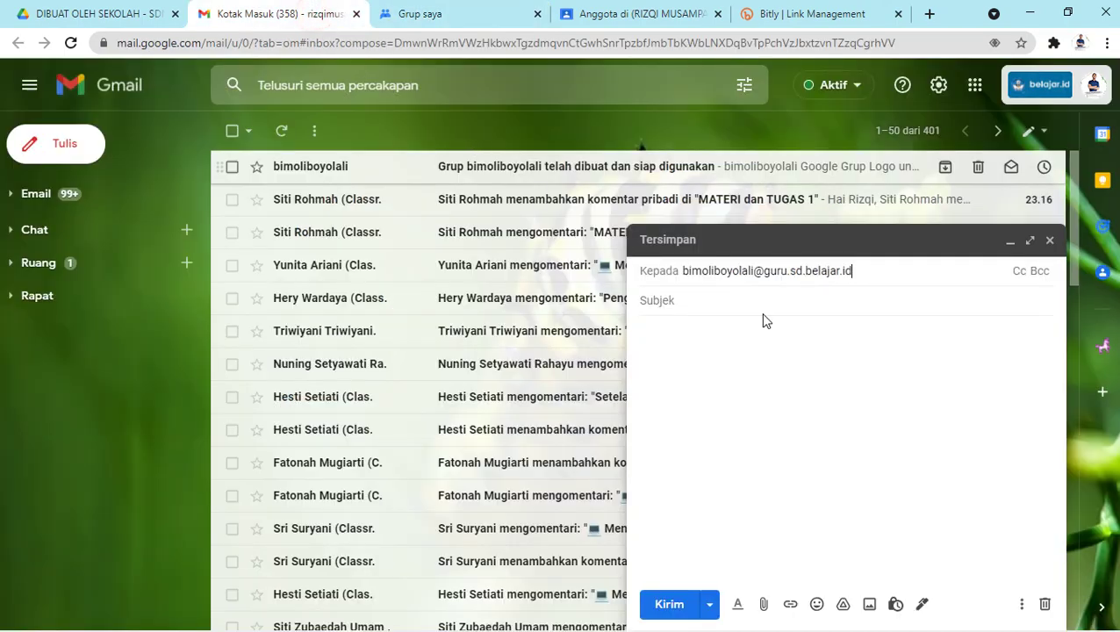
# Enter subject 'Selamat datang!' and body 'Selamat mengerjakan tugas asinkronus.', then start attaching a file.
pyautogui.click(838, 301)
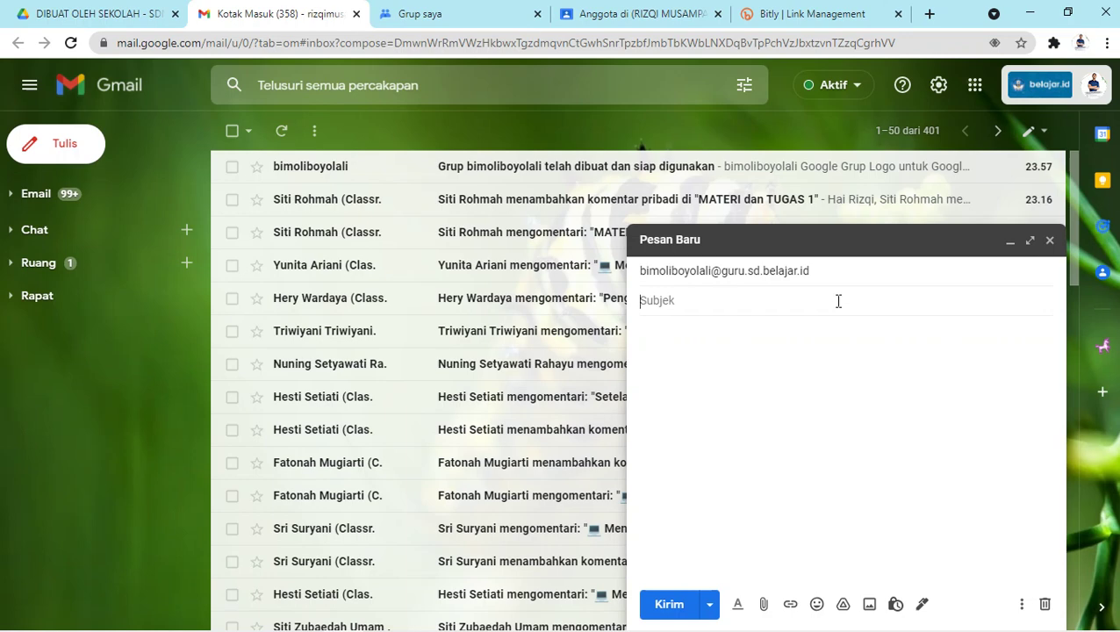
pyautogui.write('Selamat datang!')
pyautogui.click(815, 348)
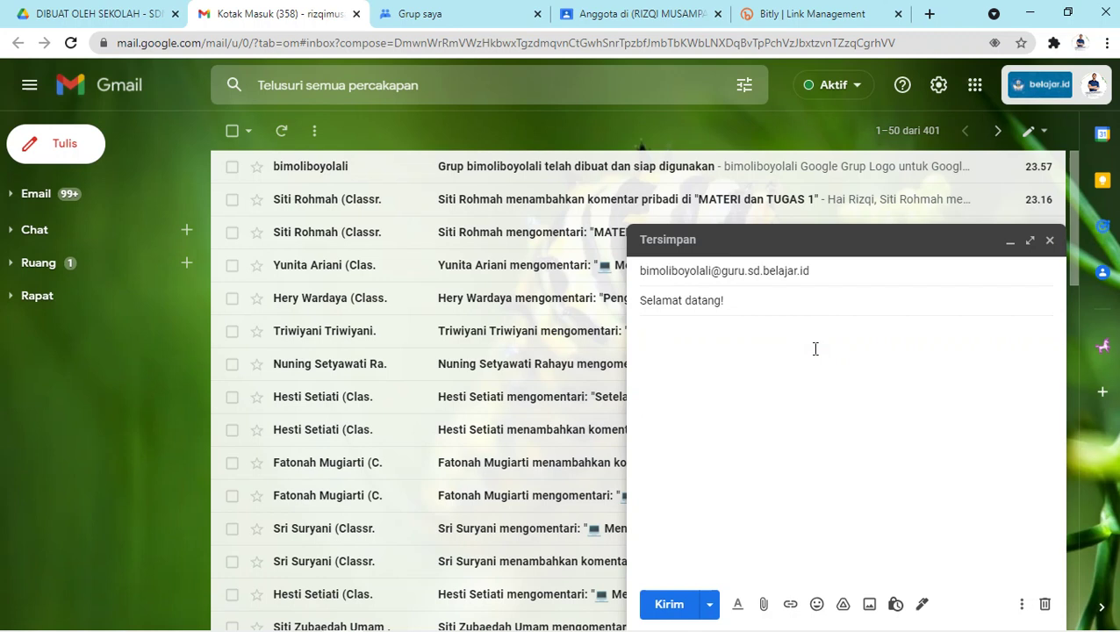
pyautogui.write('Selamat ')
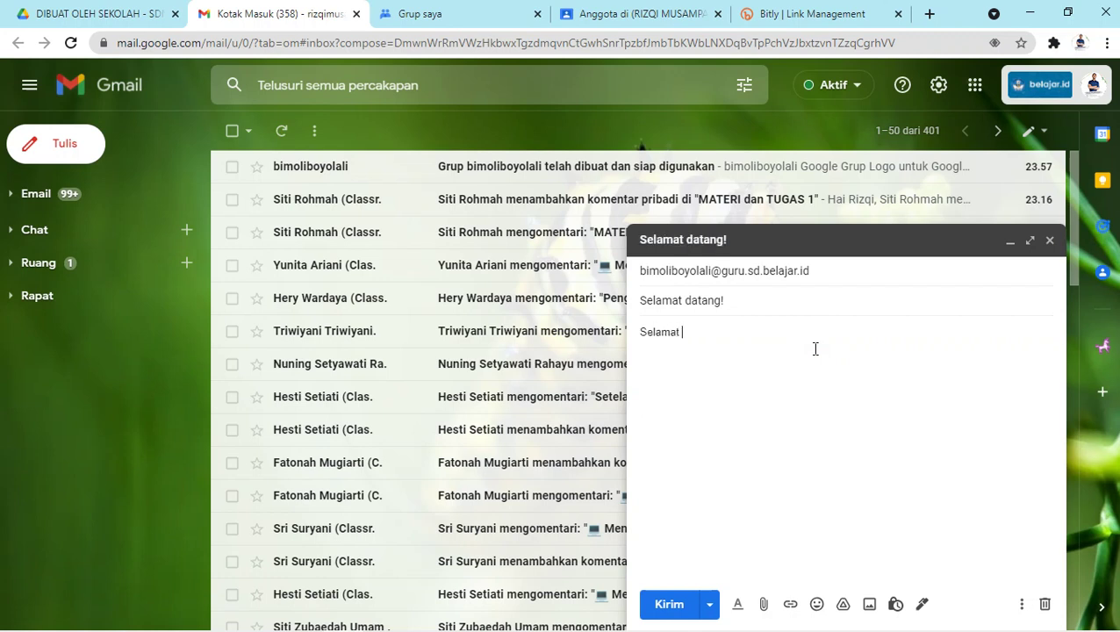
pyautogui.write('mengerjakan tugas asinkronus')
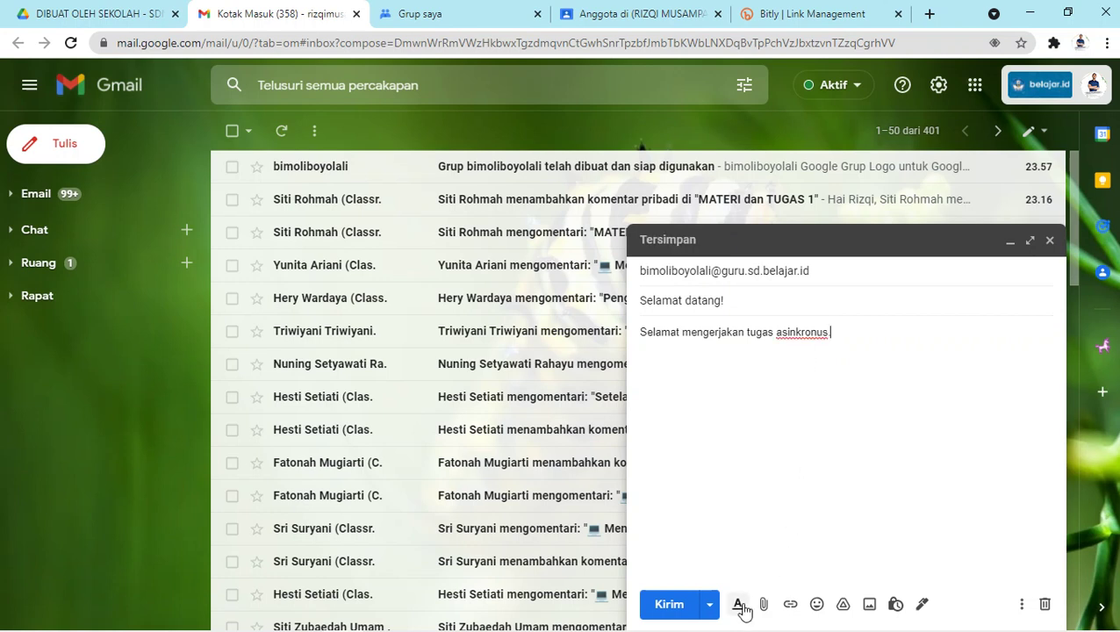
pyautogui.write('.')
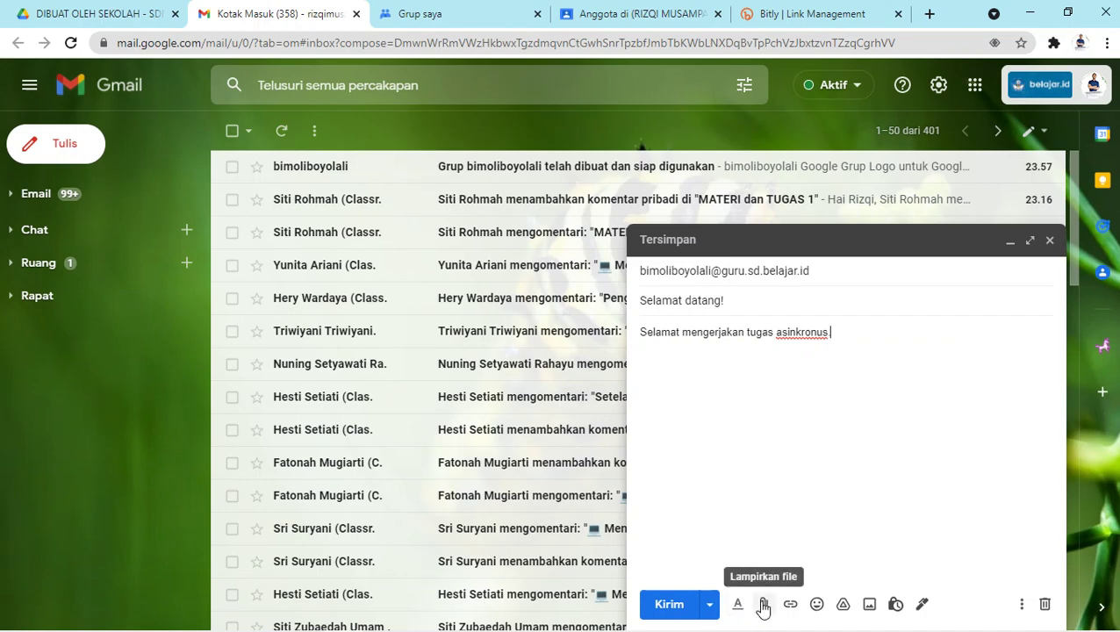
pyautogui.click(763, 605)
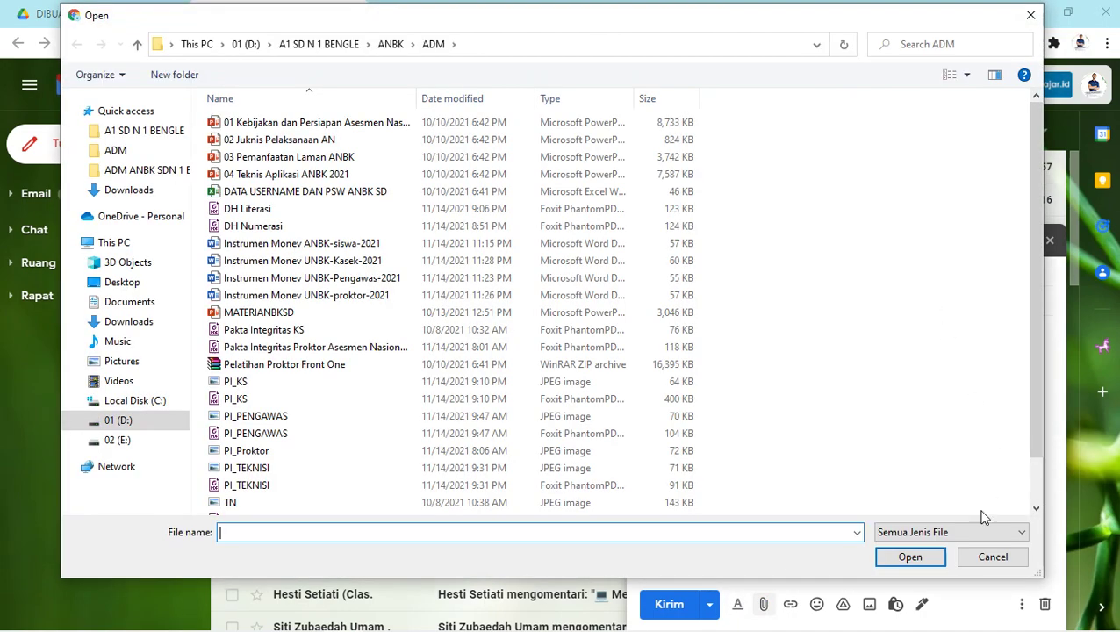
# Cancel the Windows Open dialog without attaching any file.
pyautogui.click(979, 560)
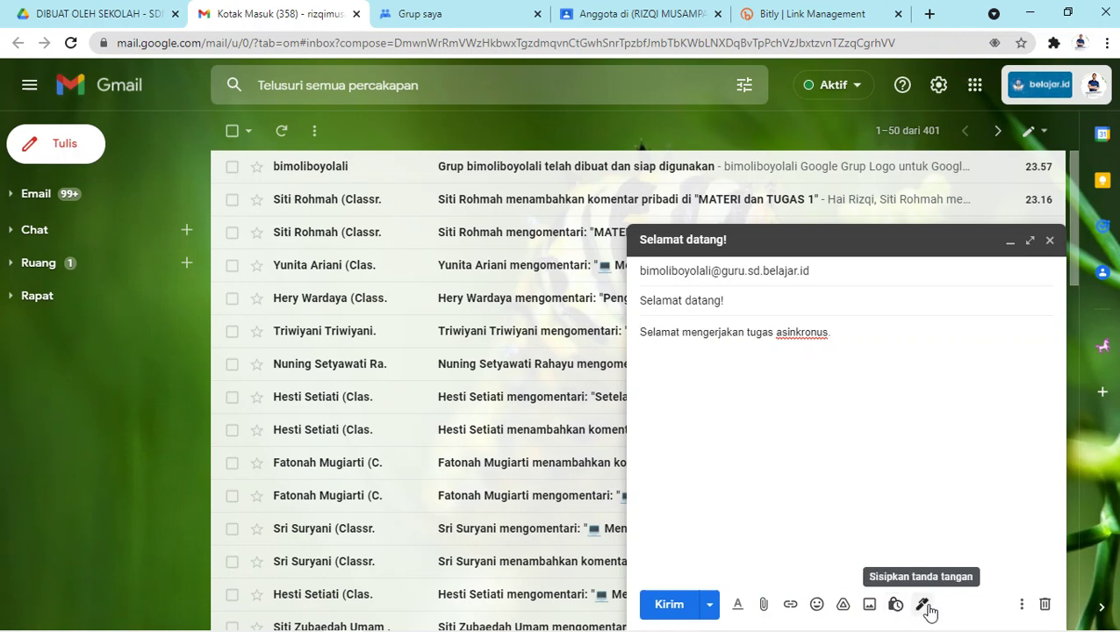
# Leave the draft's signature unchanged, view its recipient details, then switch to the Grup saya list.
pyautogui.click(922, 605)
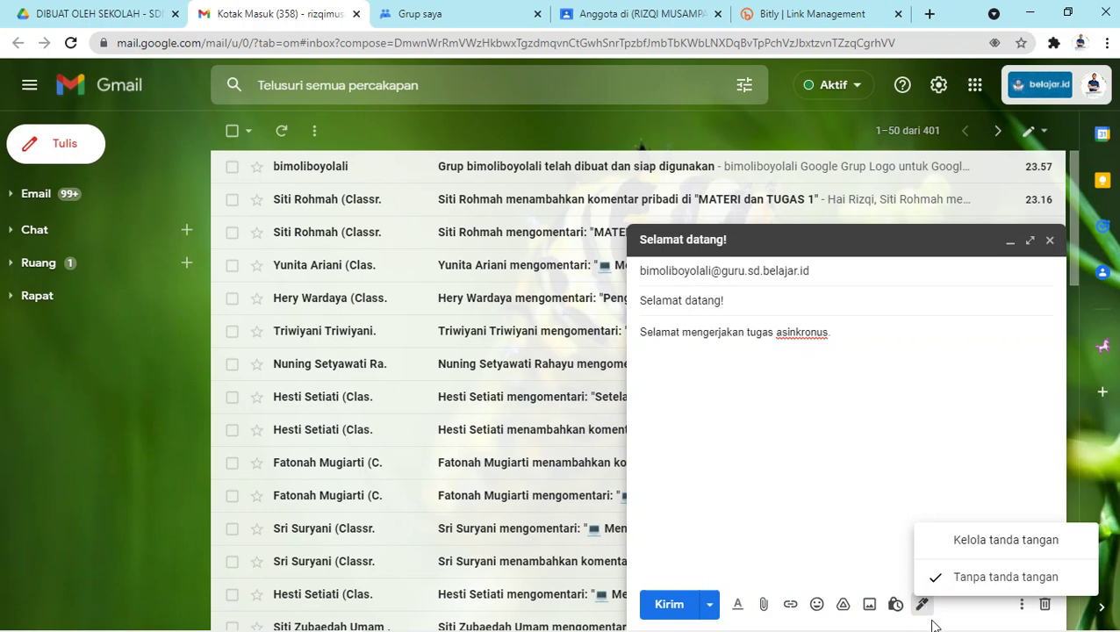
pyautogui.click(952, 614)
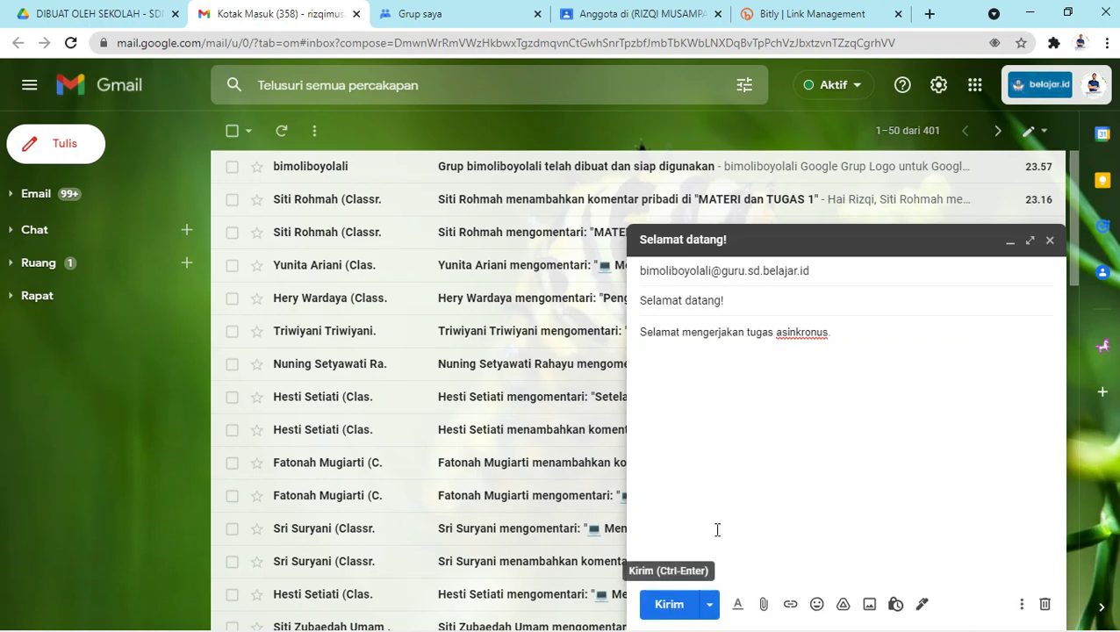
pyautogui.click(737, 268)
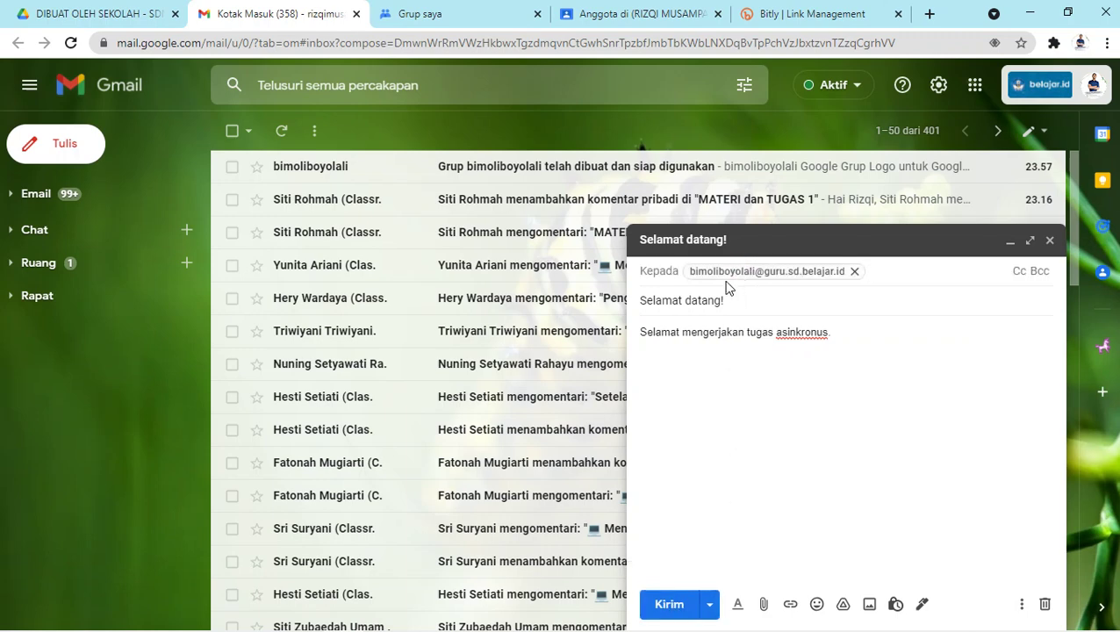
pyautogui.click(524, 25)
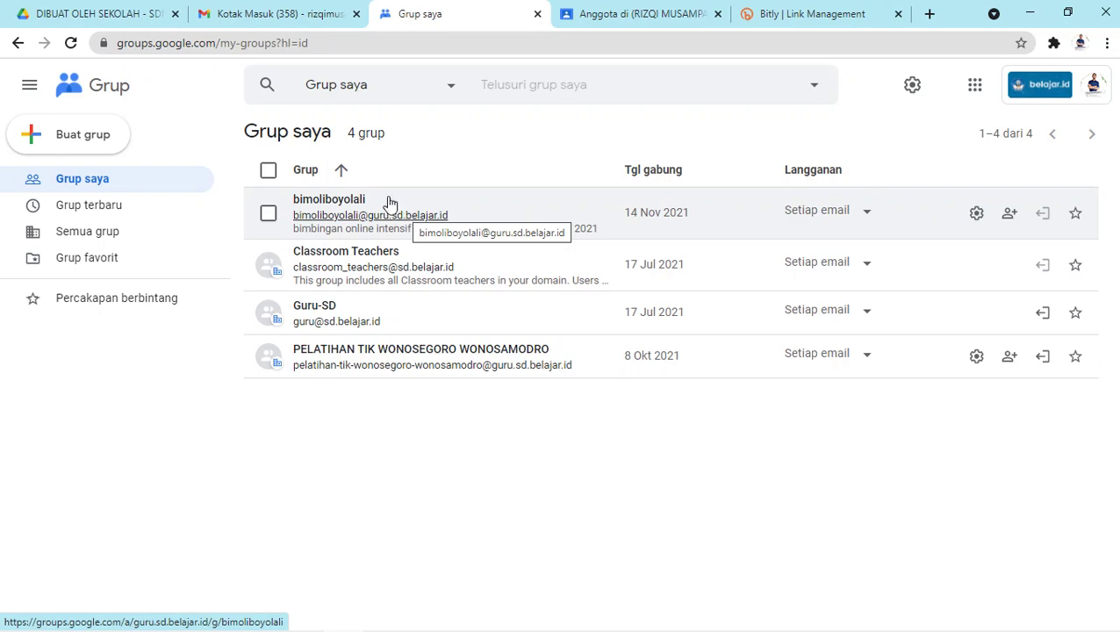
pyautogui.click(276, 13)
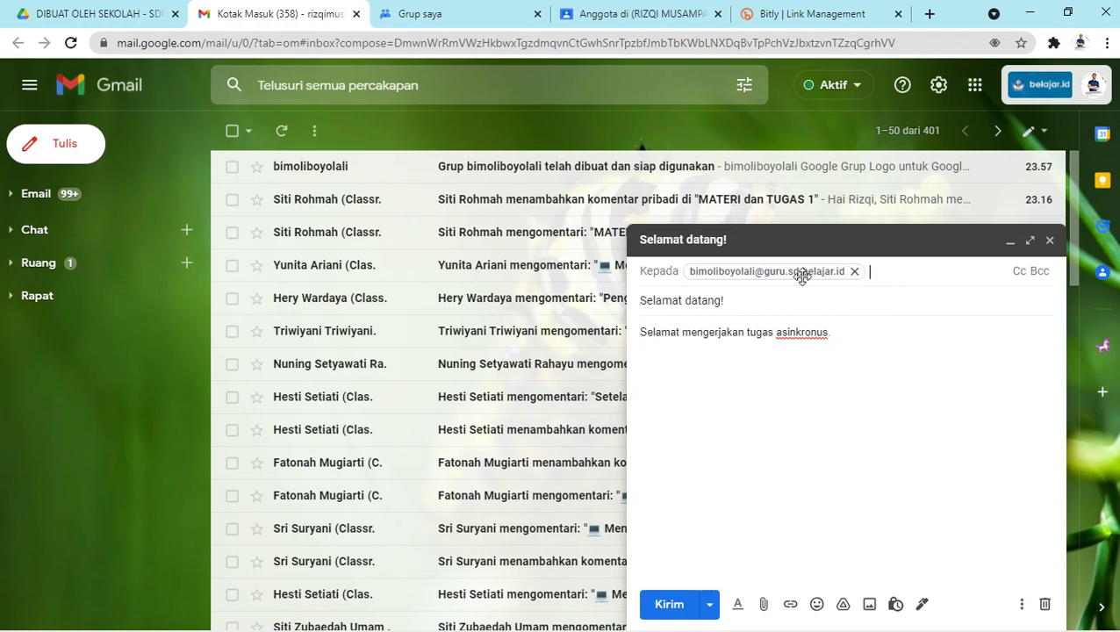
pyautogui.moveTo(805, 274)
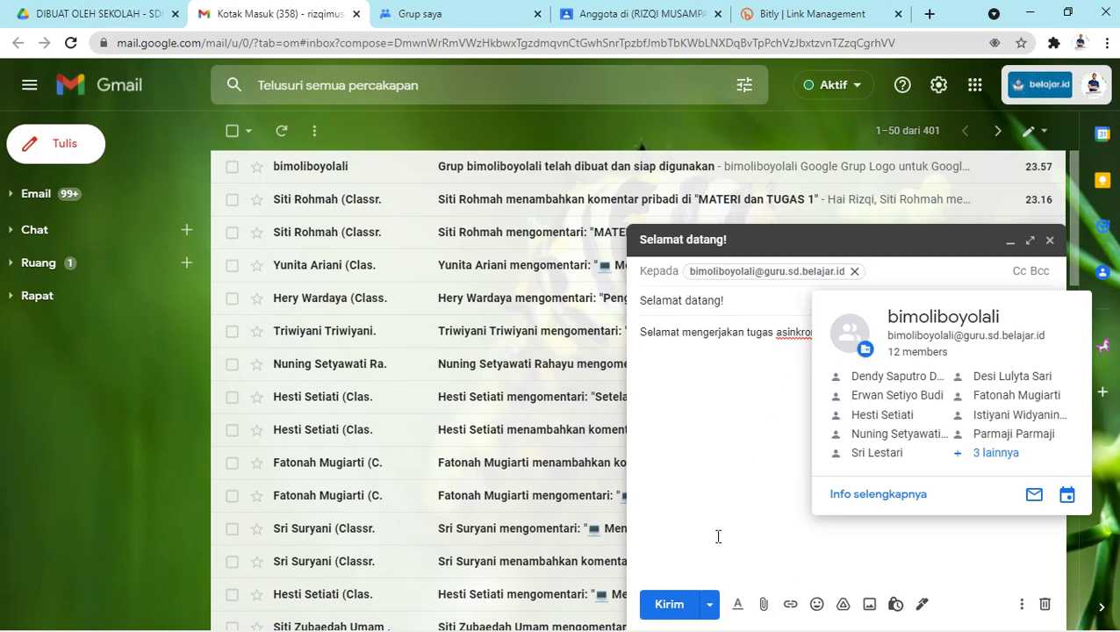
pyautogui.click(669, 604)
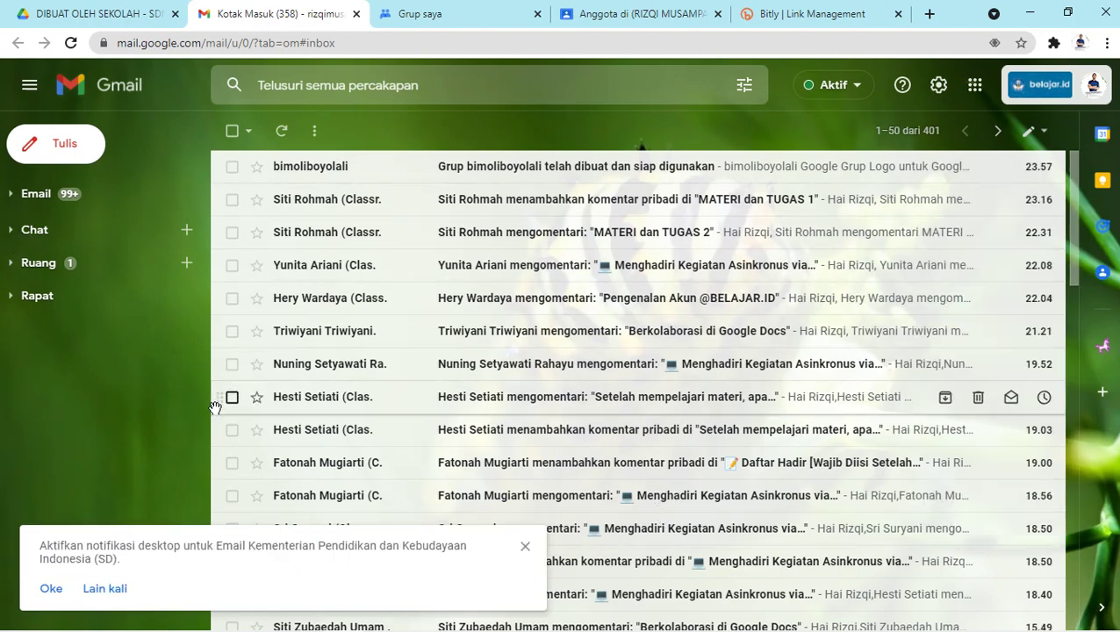
# Dismiss the notification prompt and expand Ruang to list rooms such as GWE BOYOLALA.
pyautogui.click(526, 549)
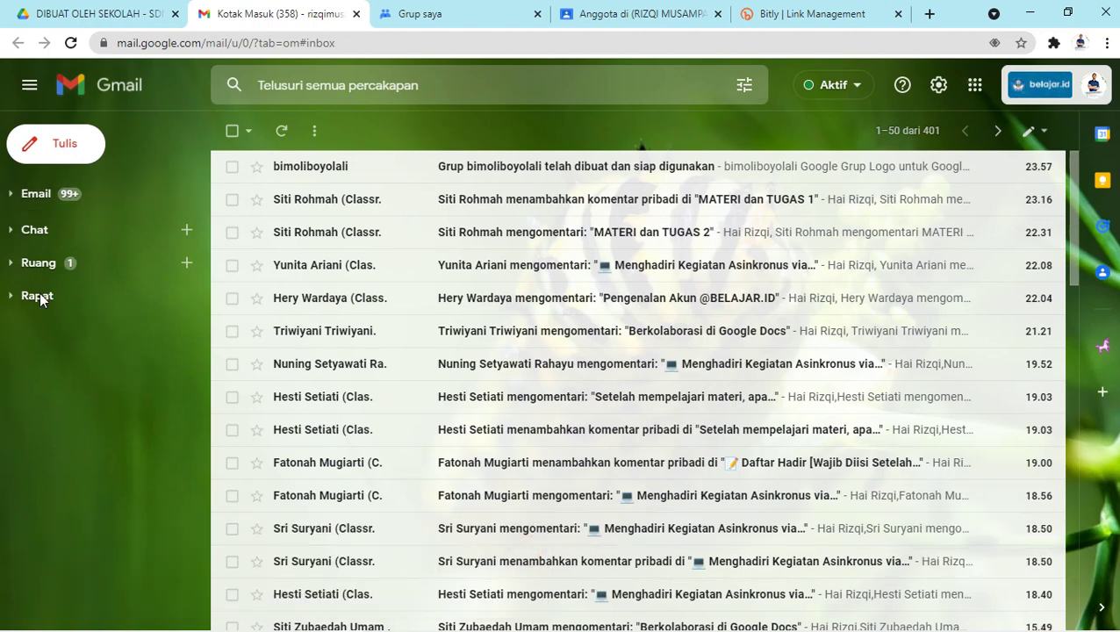
pyautogui.click(11, 230)
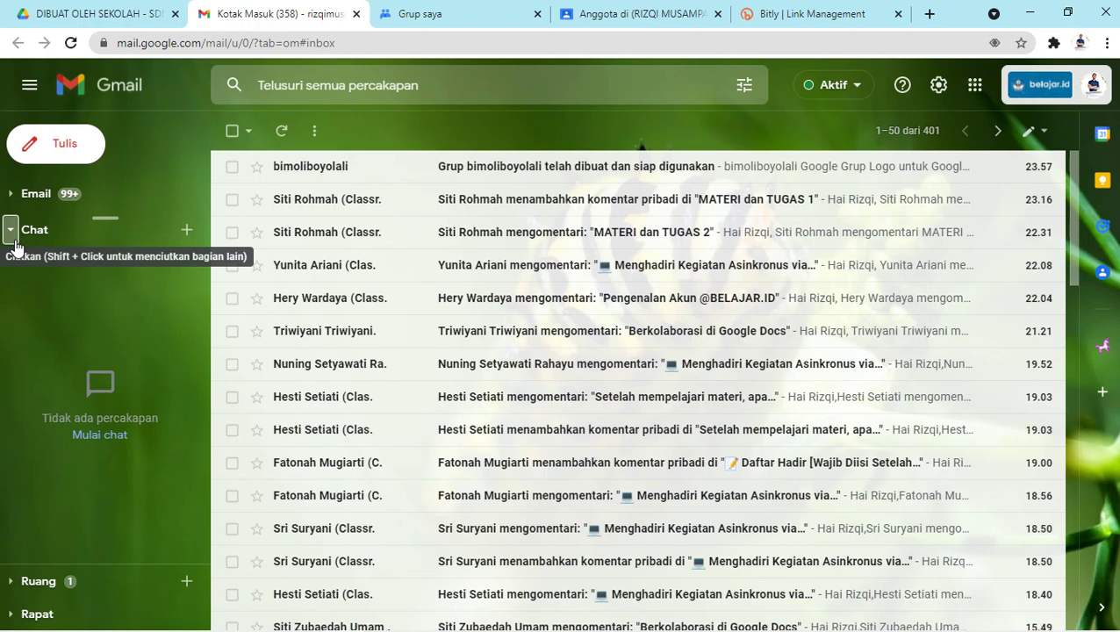
pyautogui.click(13, 239)
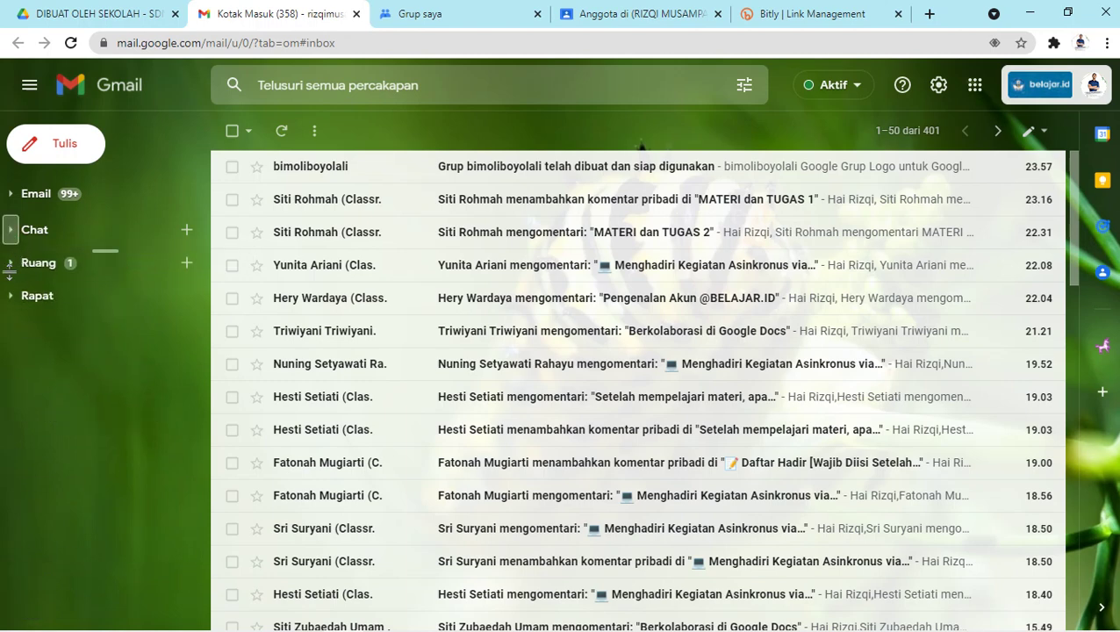
pyautogui.click(11, 268)
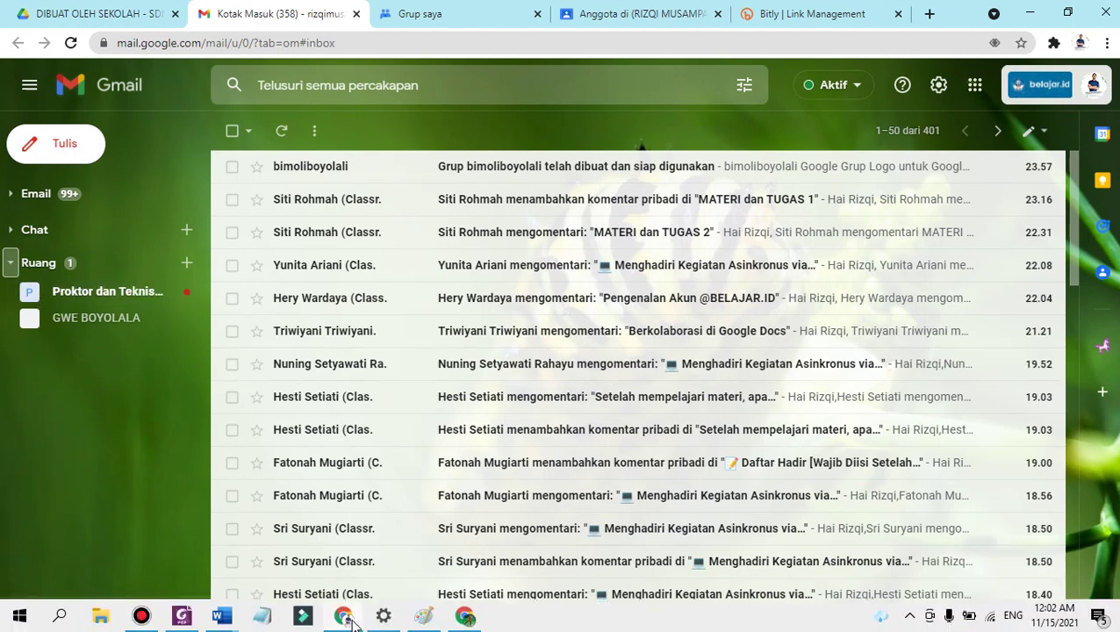
pyautogui.click(456, 616)
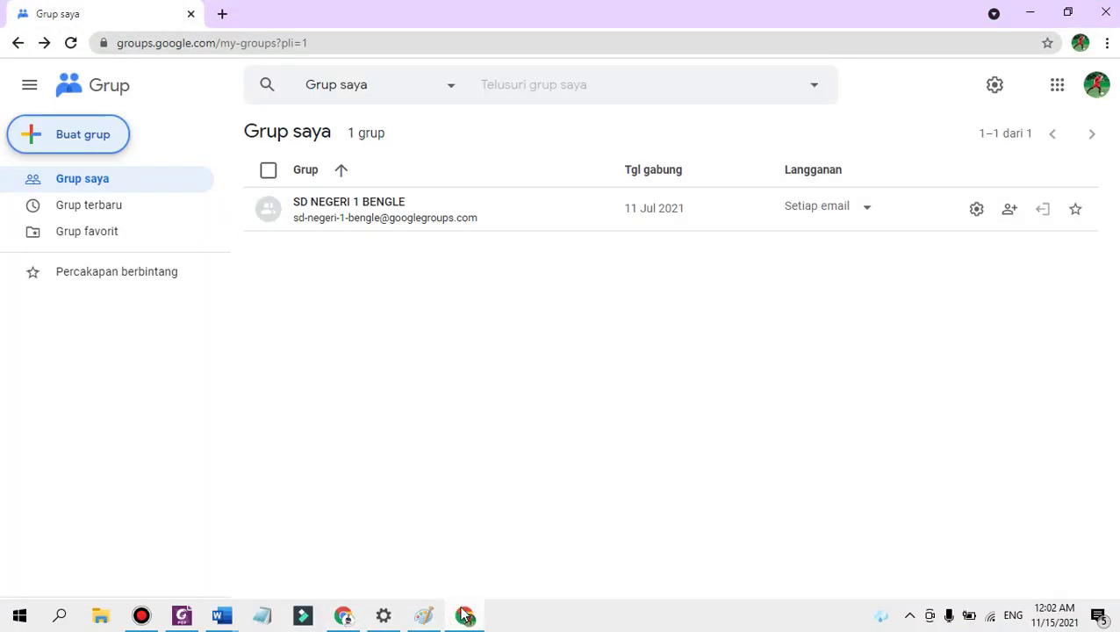
pyautogui.click(1063, 90)
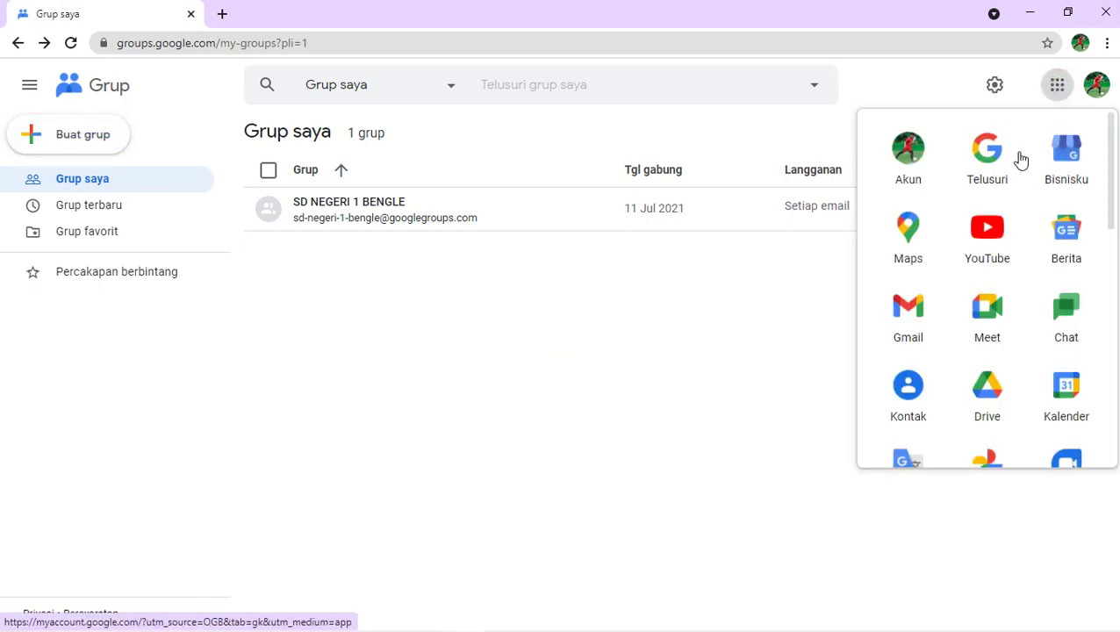
pyautogui.scroll(-1, 990, 360)
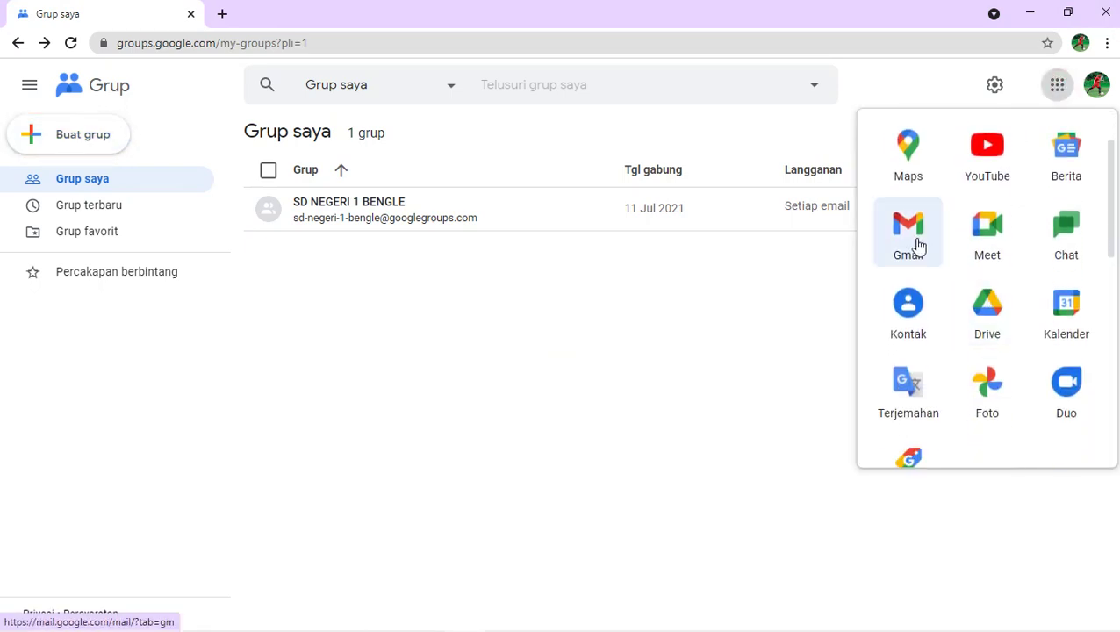
pyautogui.click(915, 247)
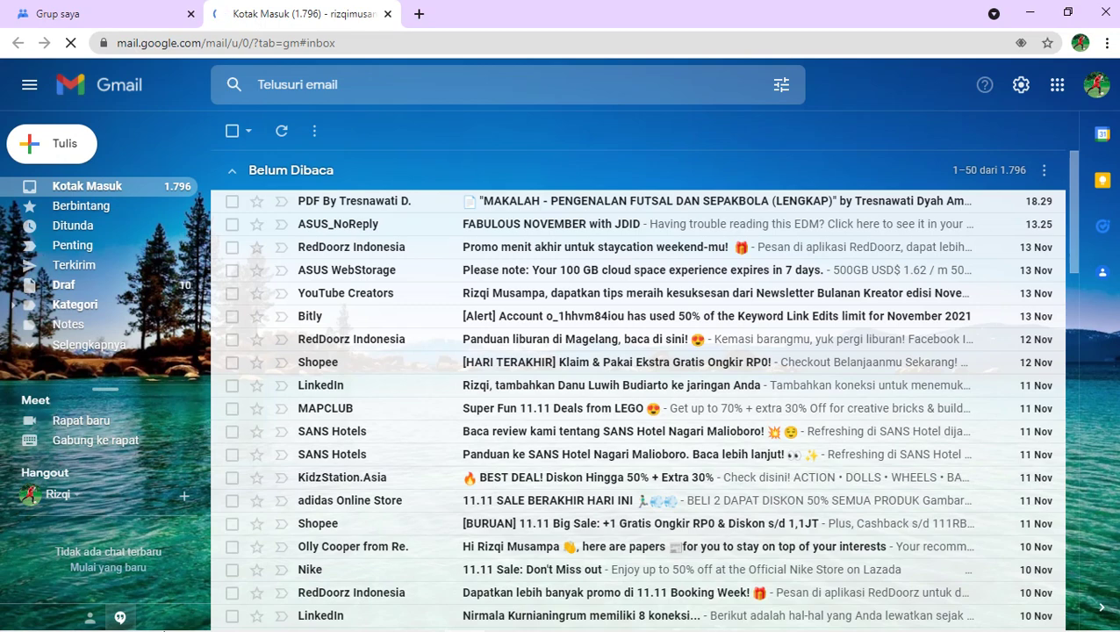
pyautogui.click(302, 620)
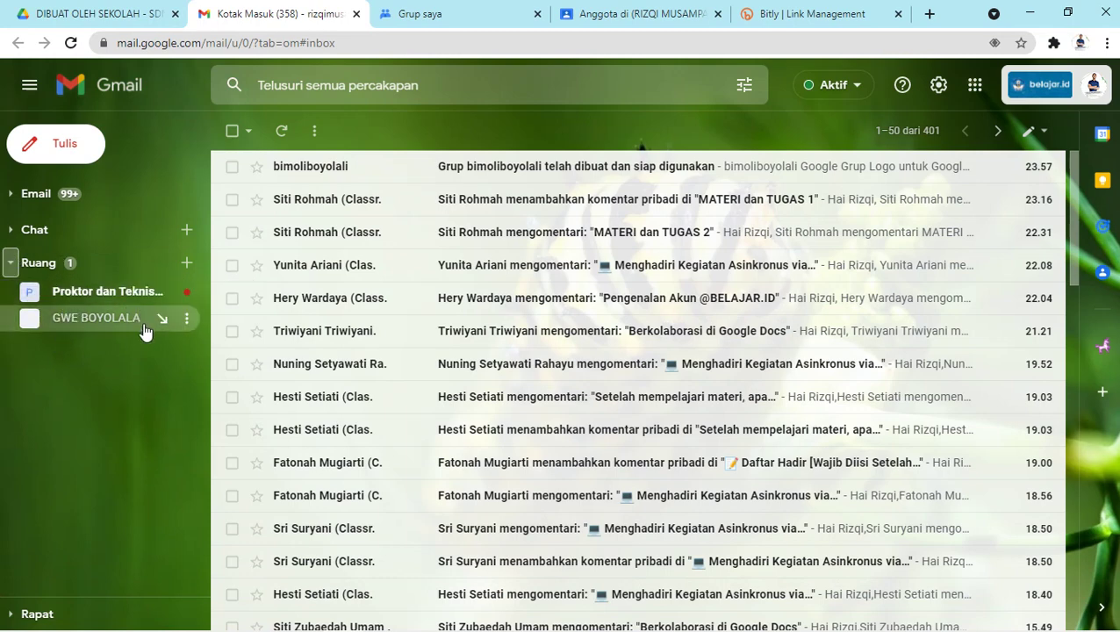
# Begin a space named SDN 1 Bengle with two colleagues, then discard that draft.
pyautogui.click(185, 266)
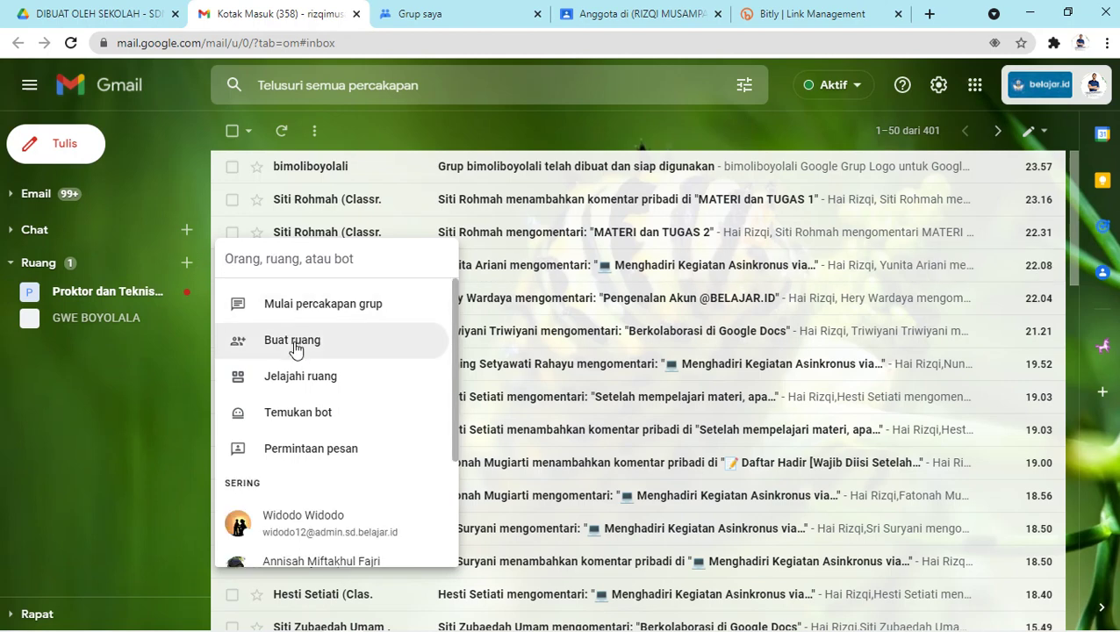
pyautogui.click(294, 343)
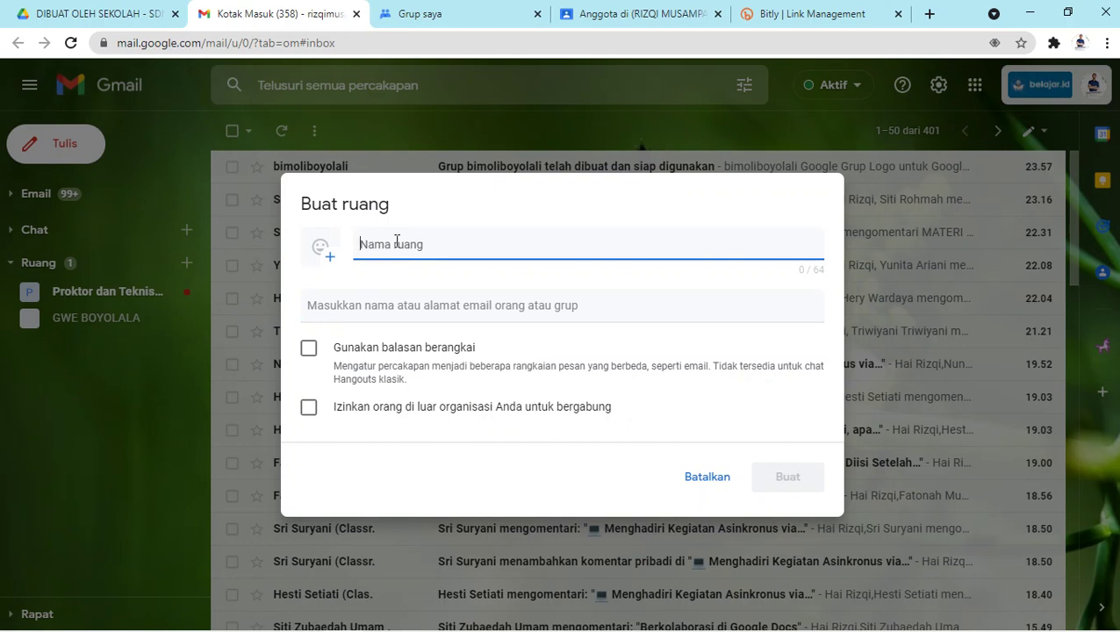
pyautogui.write('SDN 1 ')
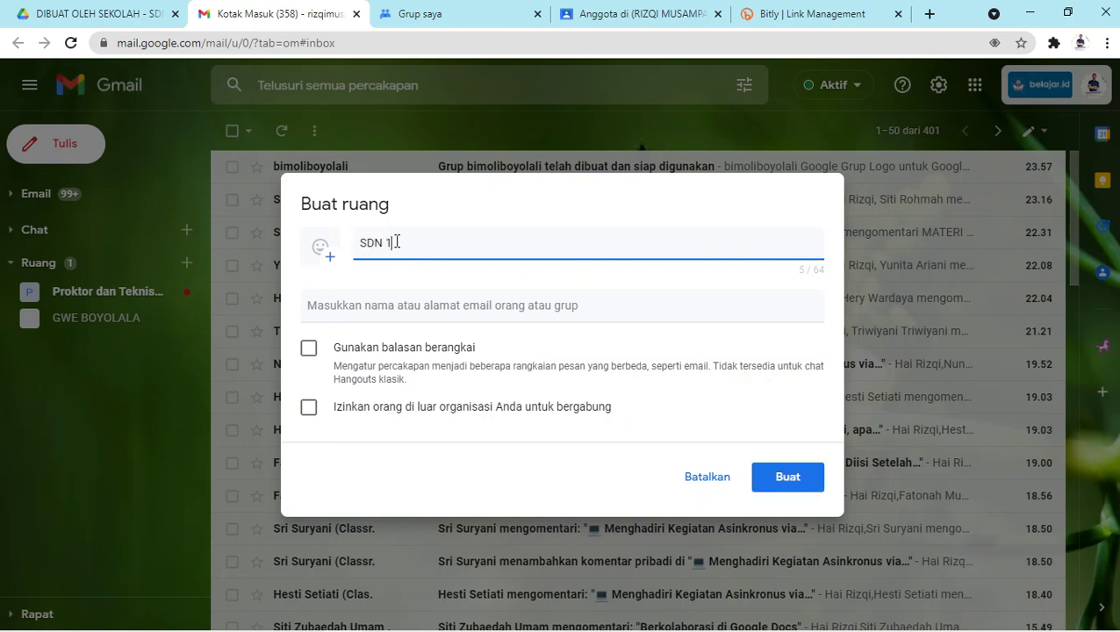
pyautogui.write('Bengle')
pyautogui.click(429, 305)
pyautogui.click(429, 360)
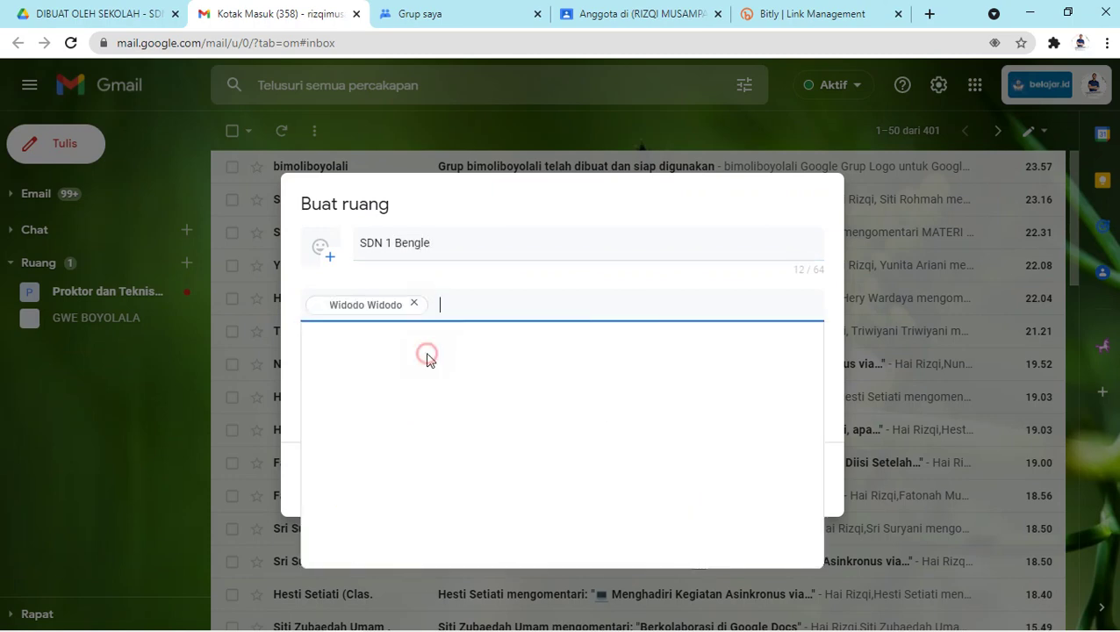
pyautogui.click(473, 310)
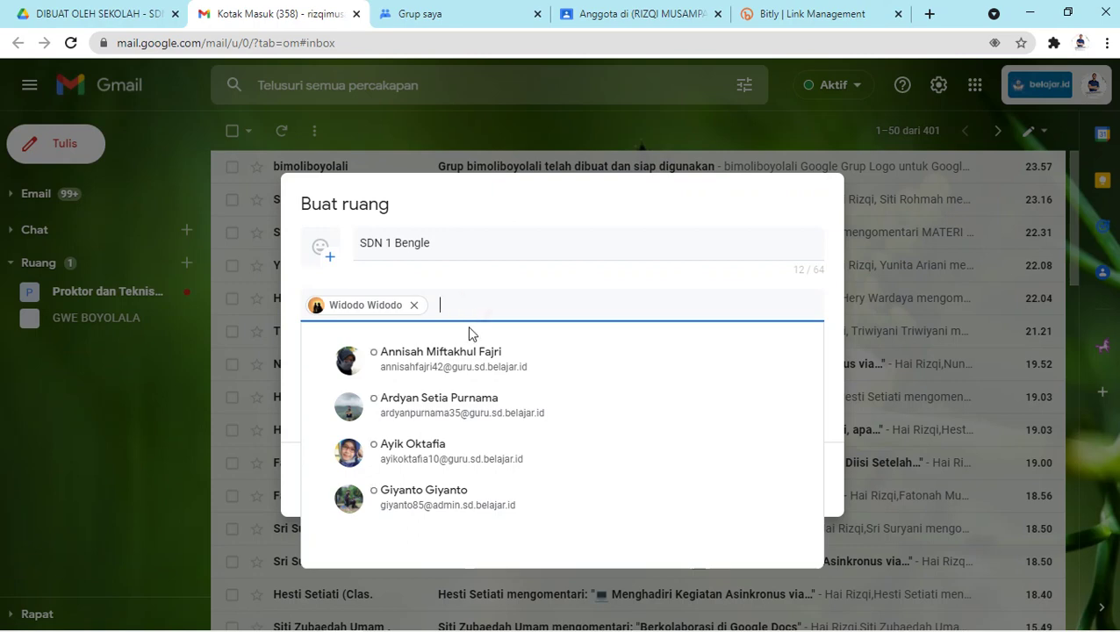
pyautogui.click(452, 496)
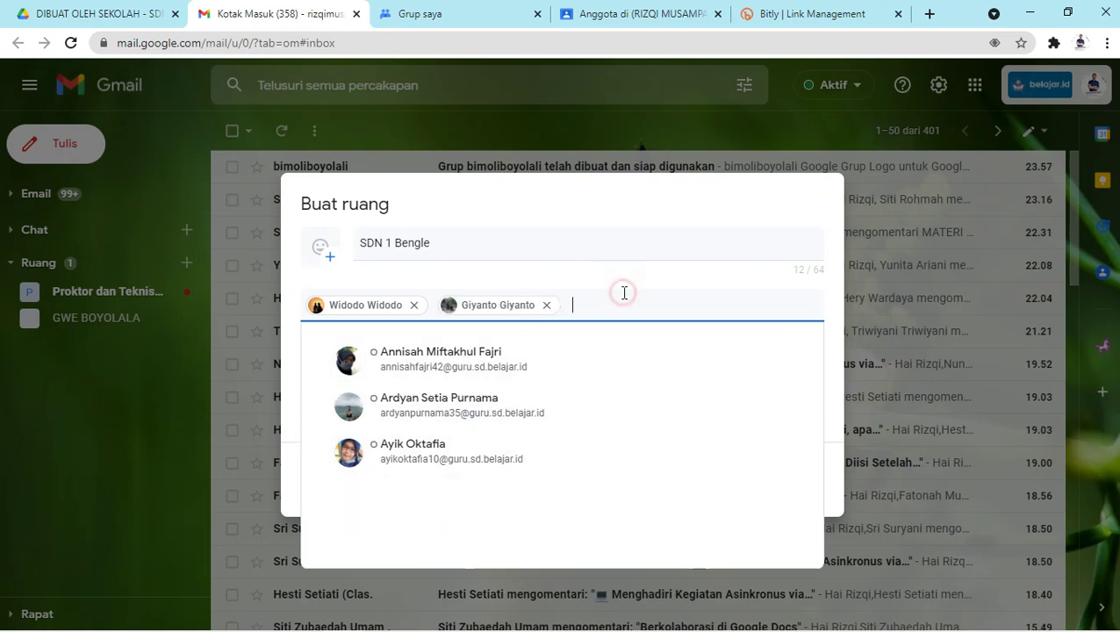
pyautogui.click(963, 566)
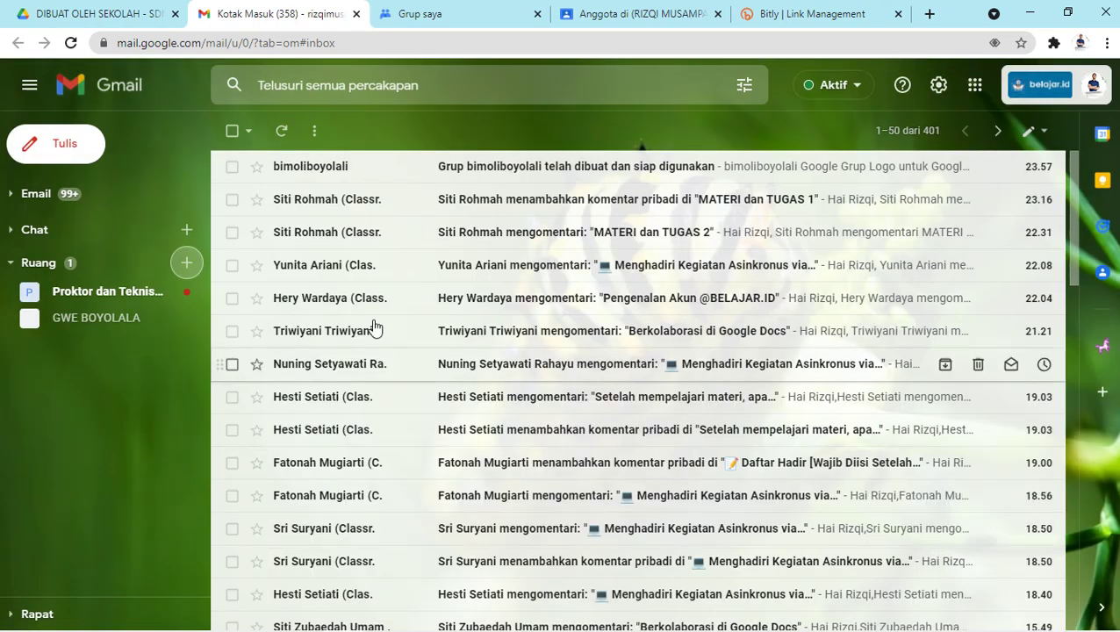
# Recreate the SDN 1 Bengle space with the same two colleagues and create it.
pyautogui.click(187, 263)
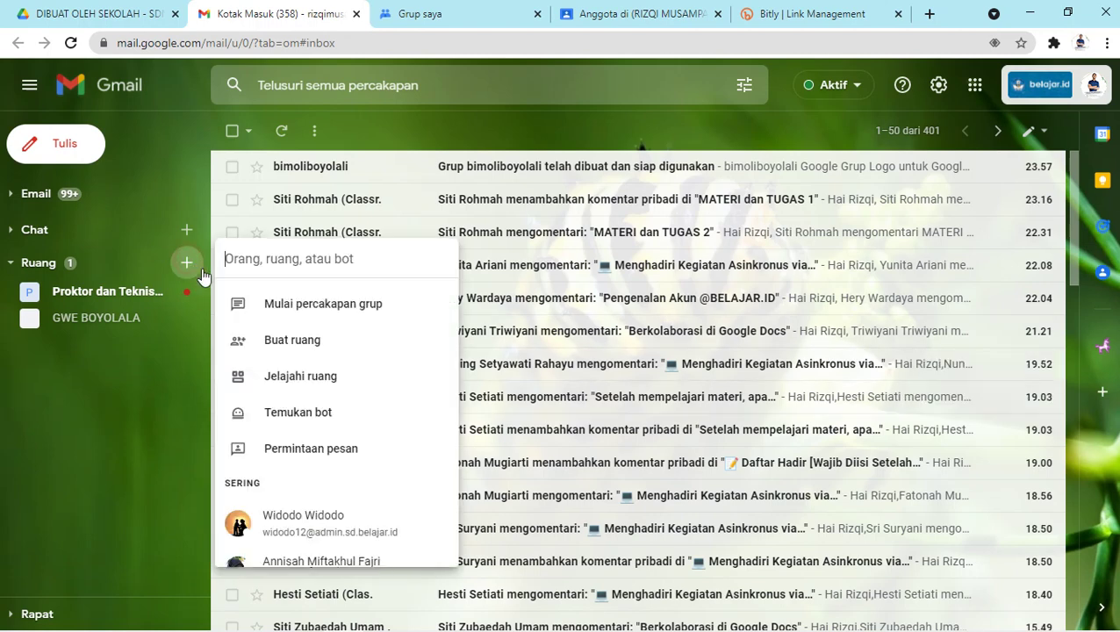
pyautogui.click(284, 342)
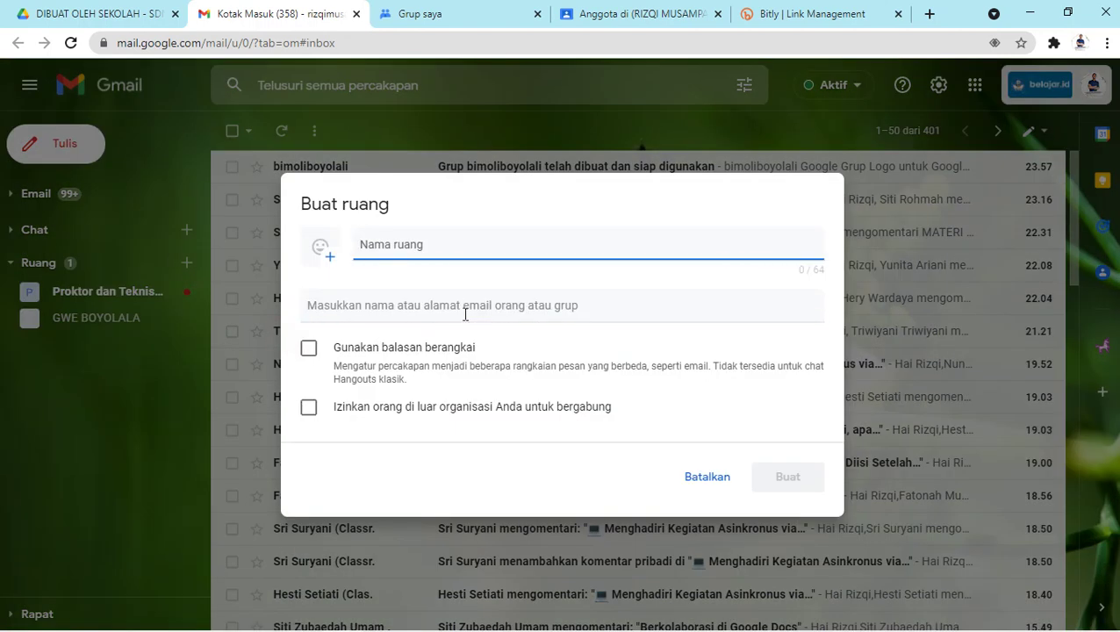
pyautogui.write('SDN 1 Bengle')
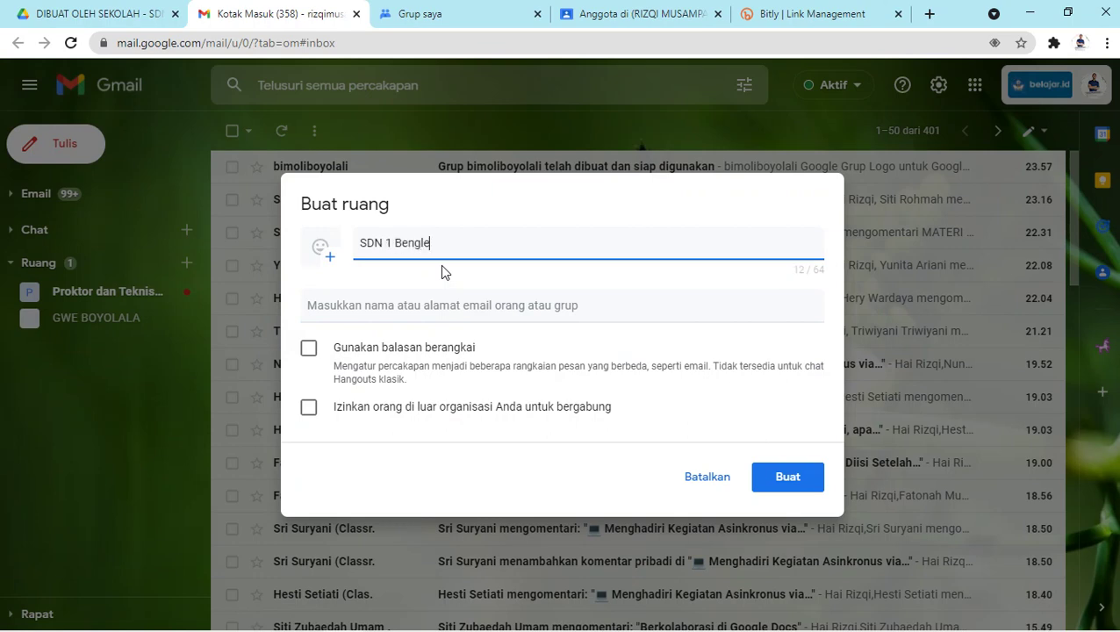
pyautogui.click(440, 305)
pyautogui.click(438, 359)
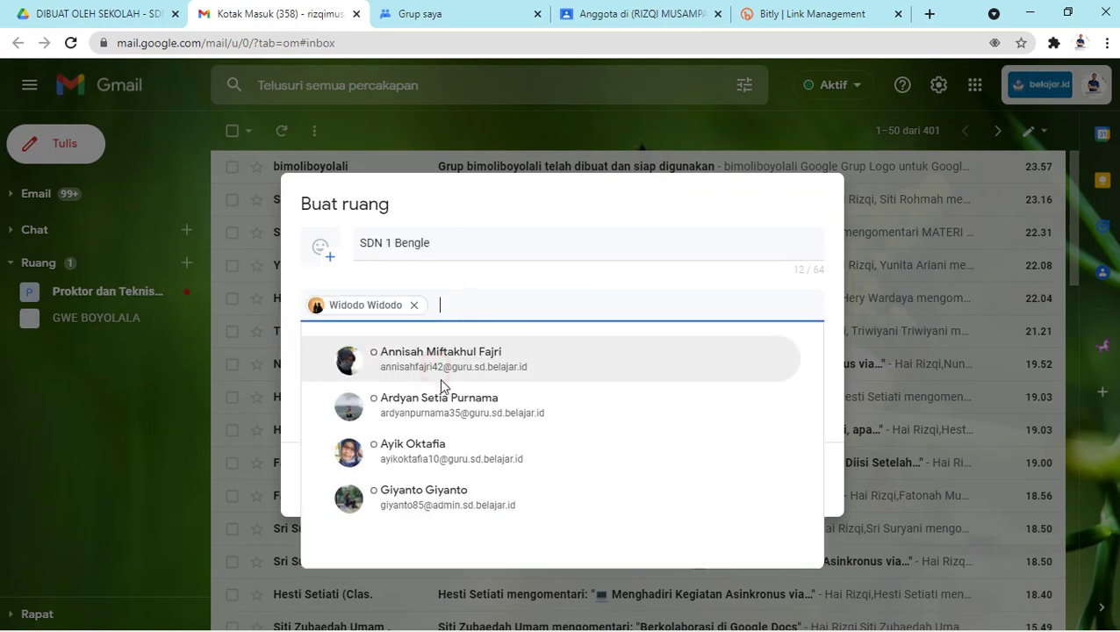
pyautogui.click(412, 505)
pyautogui.click(285, 323)
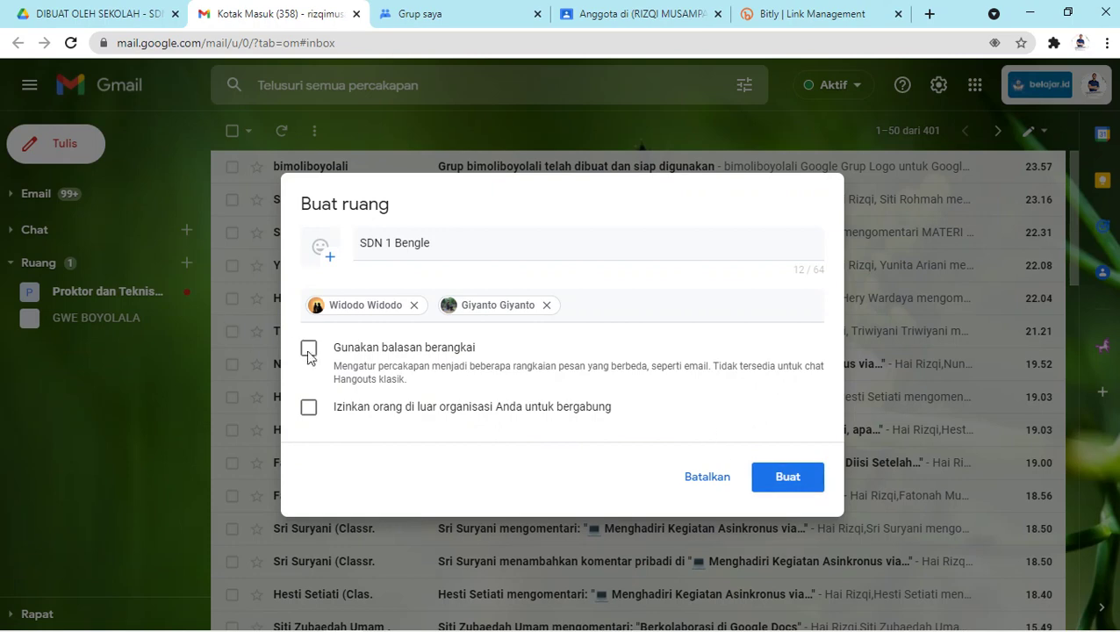
pyautogui.click(785, 477)
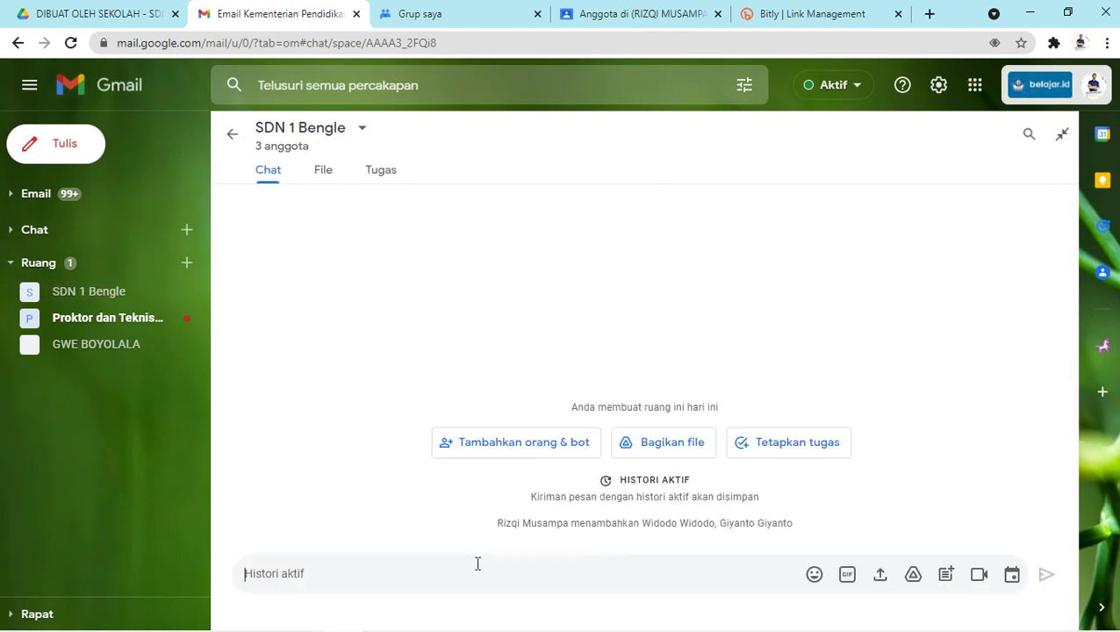
# Draft 'Selamat datang.' in SDN 1 Bengle, browse its File and Tugas tabs, and return to Chat.
pyautogui.write('Selamat datang')
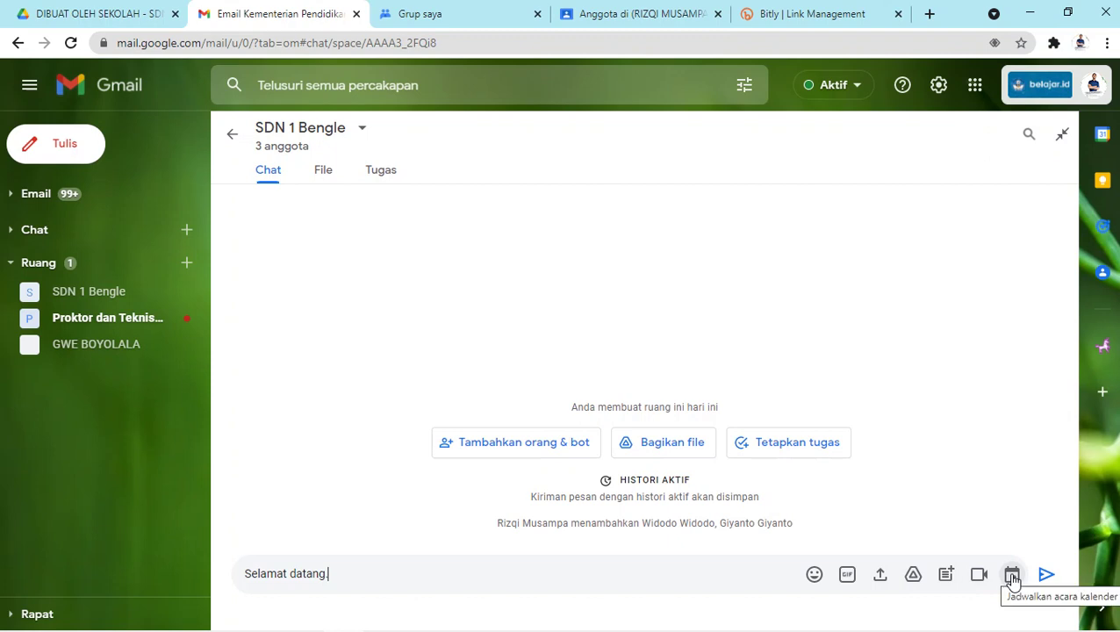
pyautogui.click(321, 180)
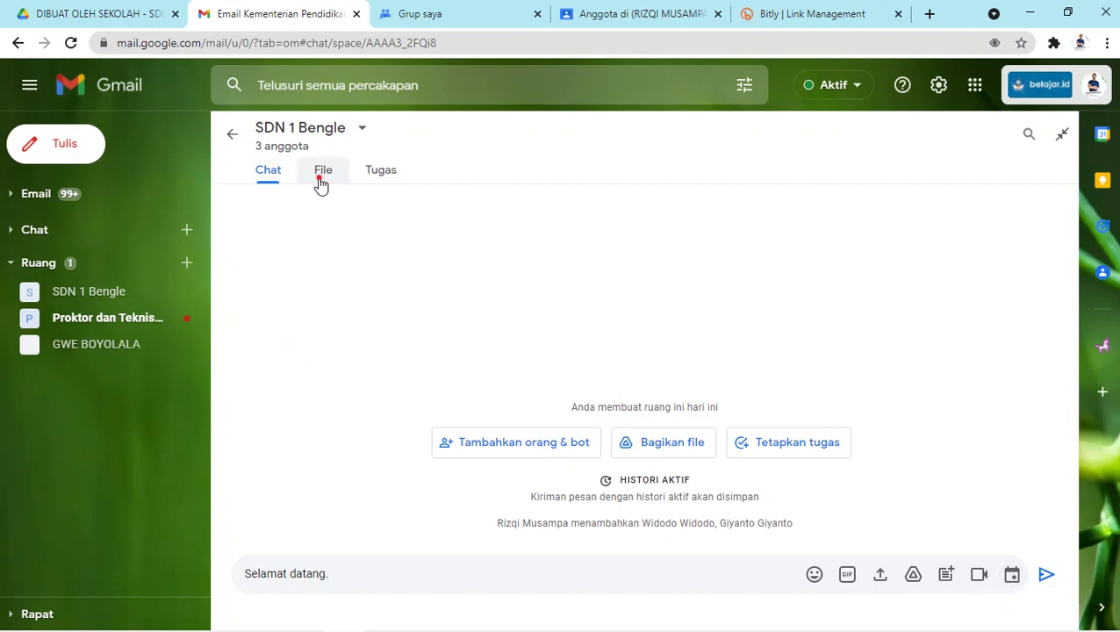
pyautogui.click(378, 175)
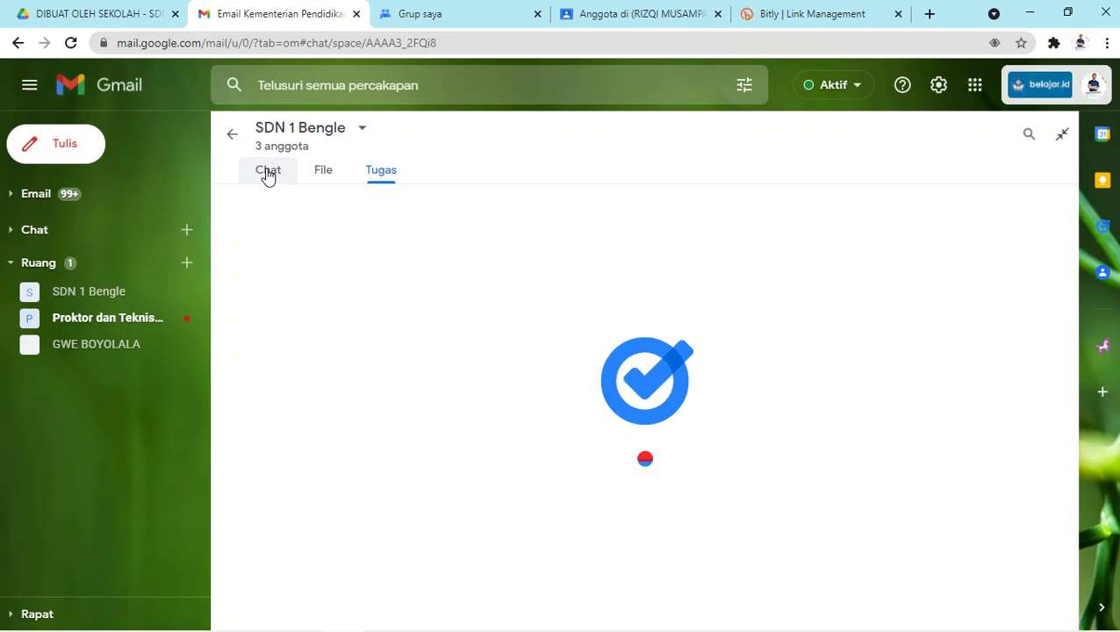
pyautogui.click(267, 172)
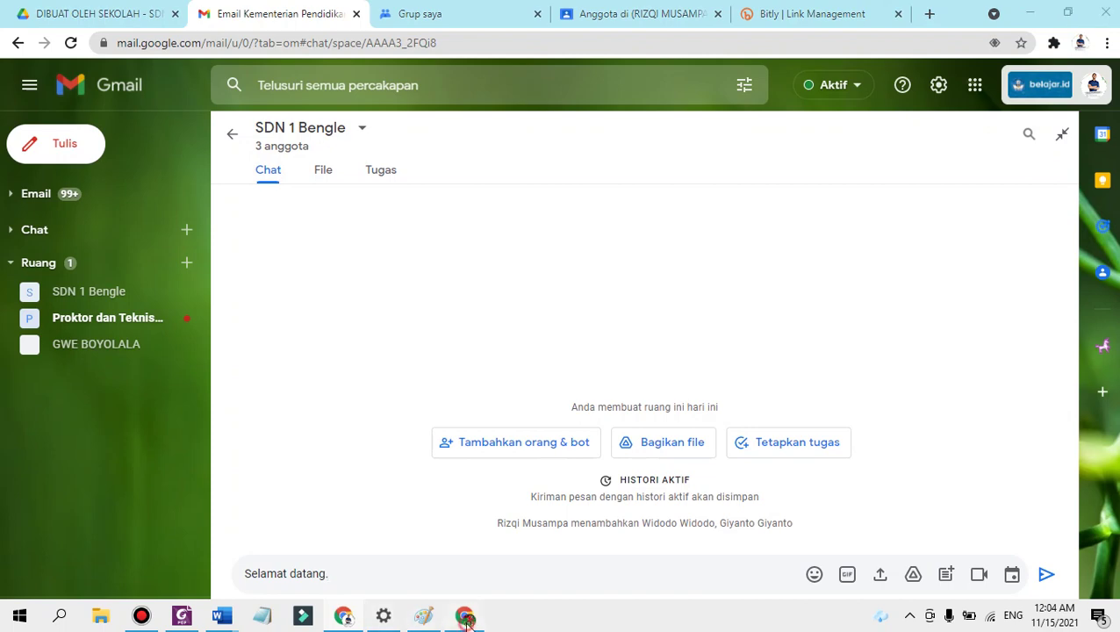
# Switch briefly to another browser window's inbox and back to the SDN 1 Bengle chat.
pyautogui.click(466, 620)
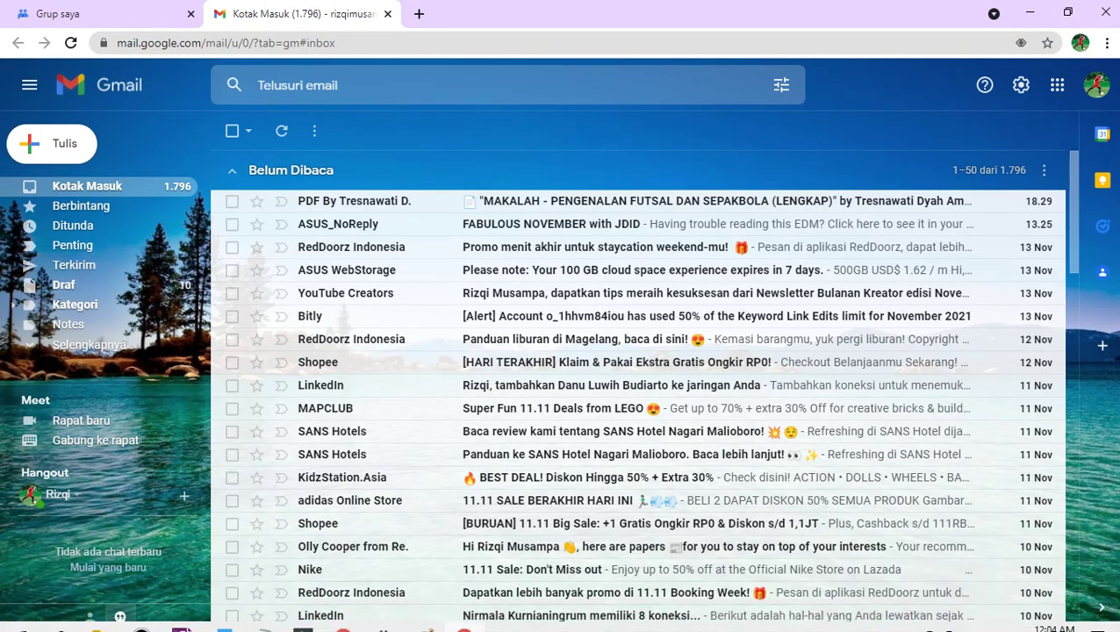
pyautogui.click(466, 619)
pyautogui.click(139, 617)
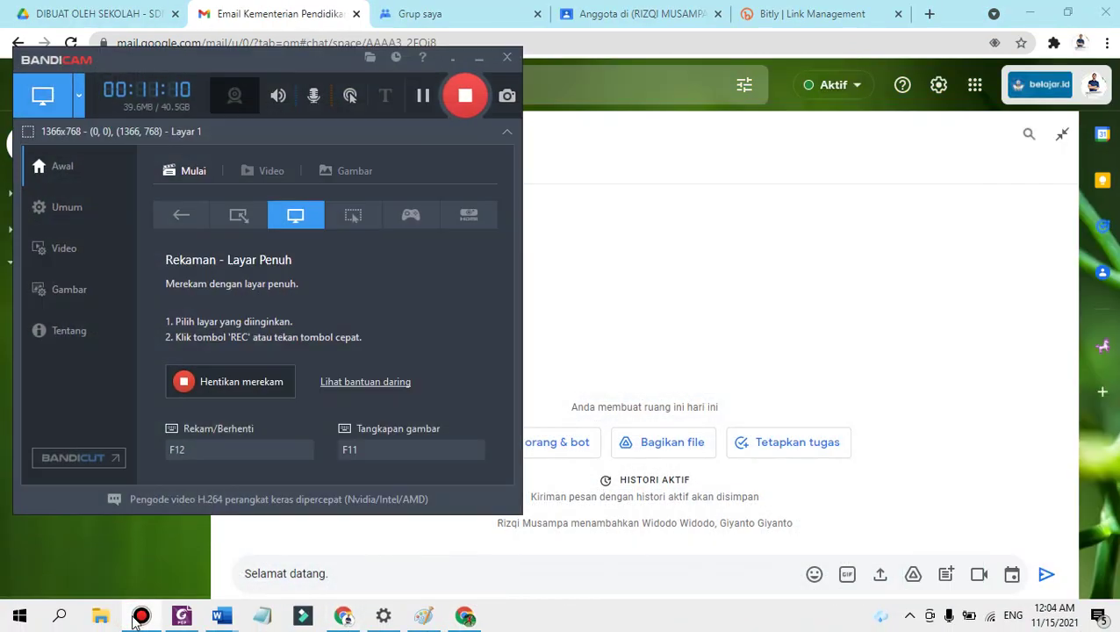
pyautogui.click(139, 618)
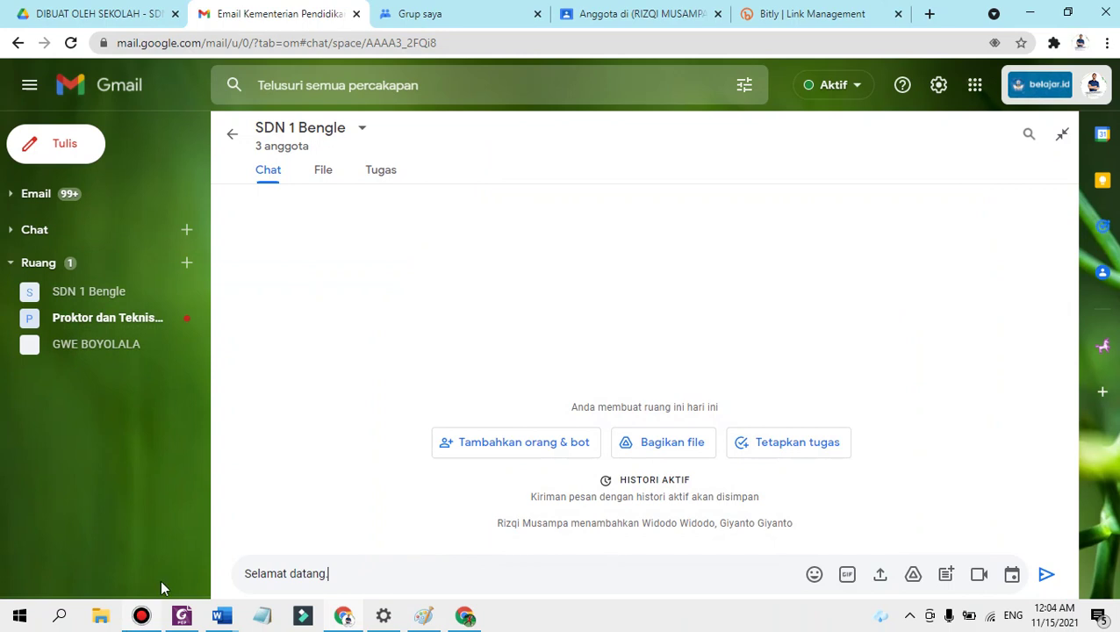
# Toggle the Ruang and Rapat sections, glance at Grup saya, and leave Ruang collapsed.
pyautogui.click(9, 262)
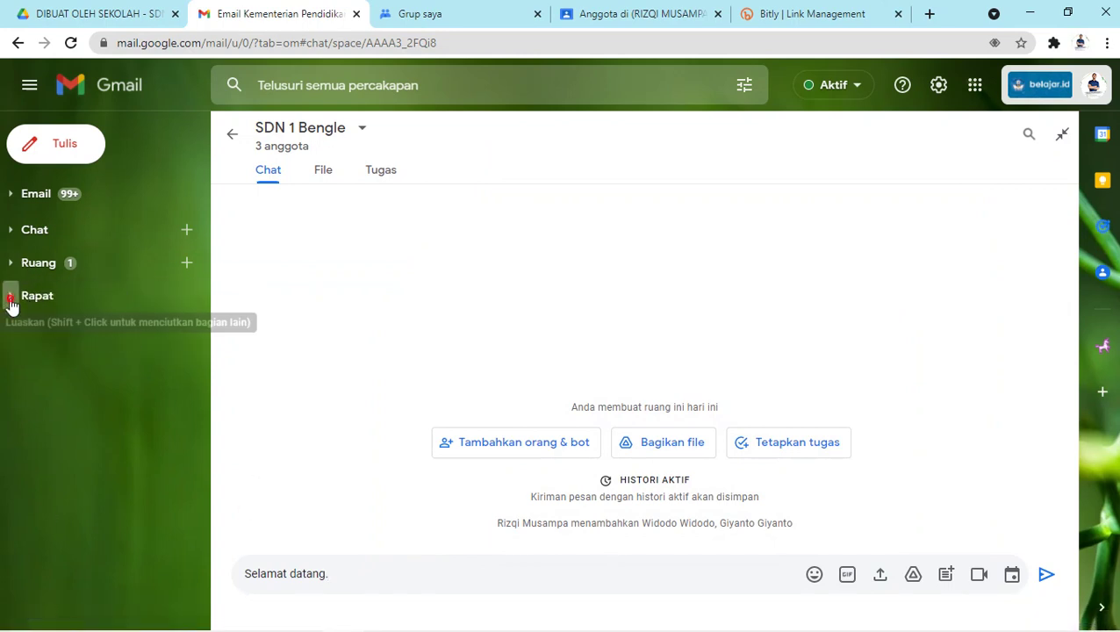
pyautogui.click(11, 300)
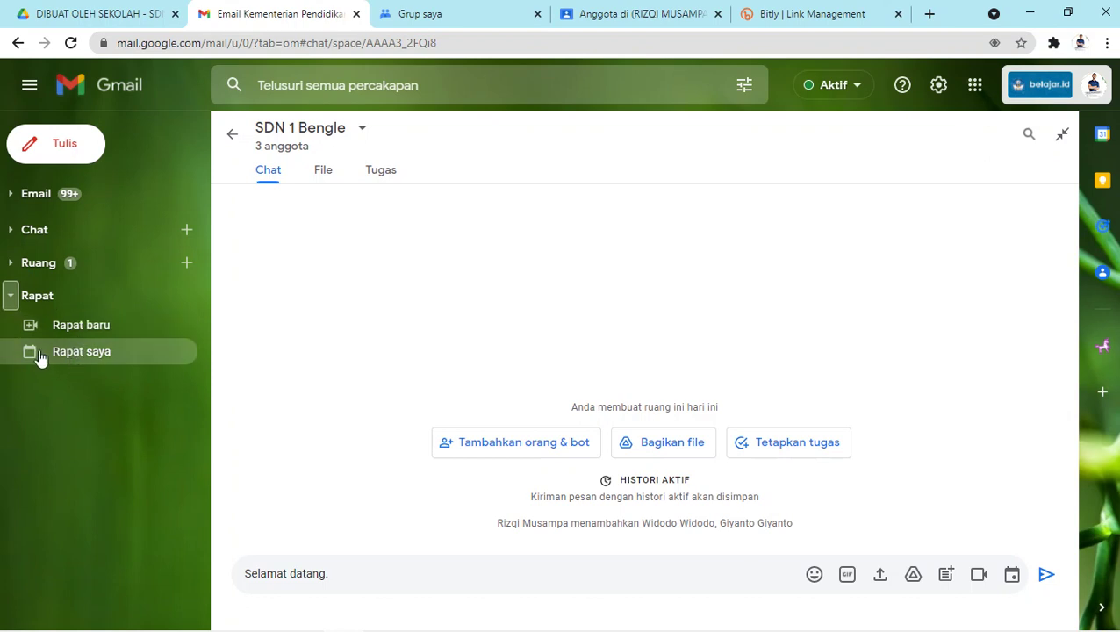
pyautogui.click(10, 295)
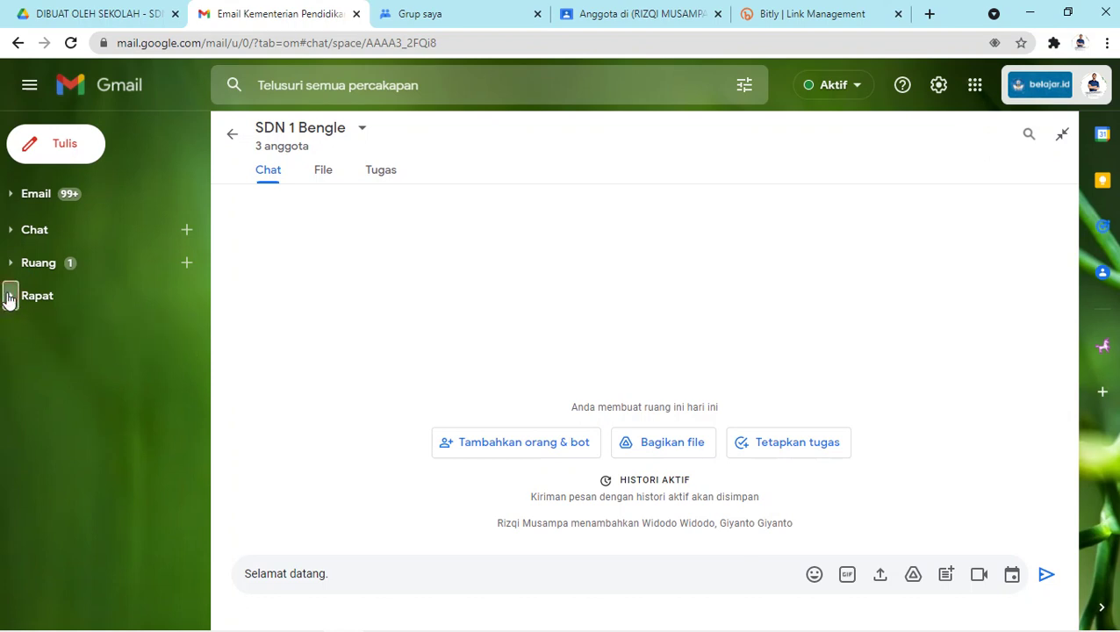
pyautogui.moveTo(10, 301); pyautogui.dragTo(198, 235)
pyautogui.click(430, 12)
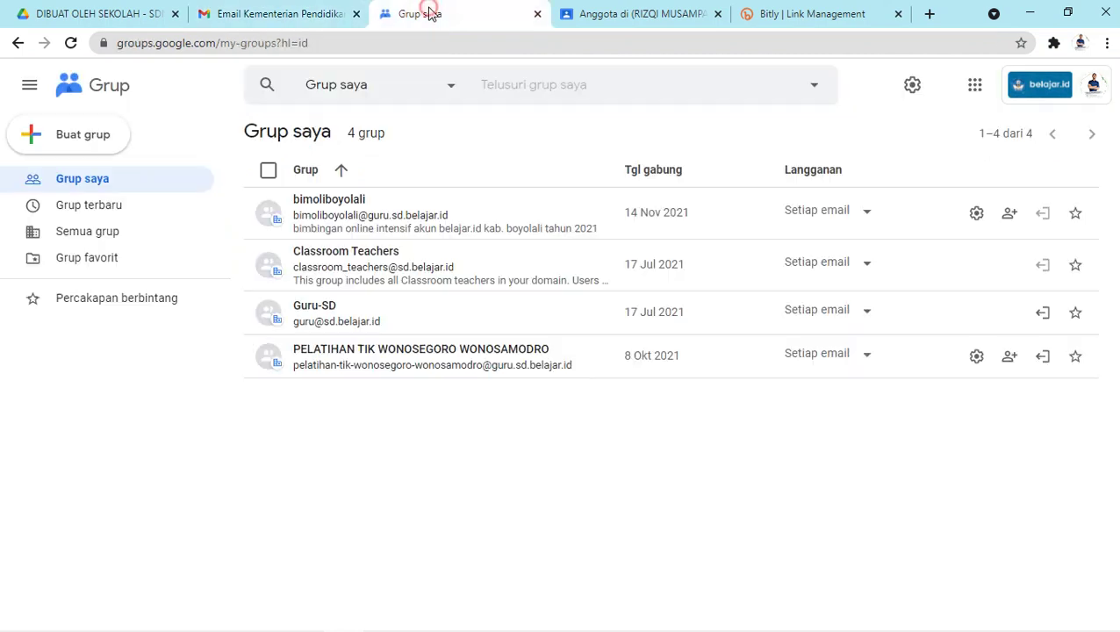
pyautogui.click(289, 17)
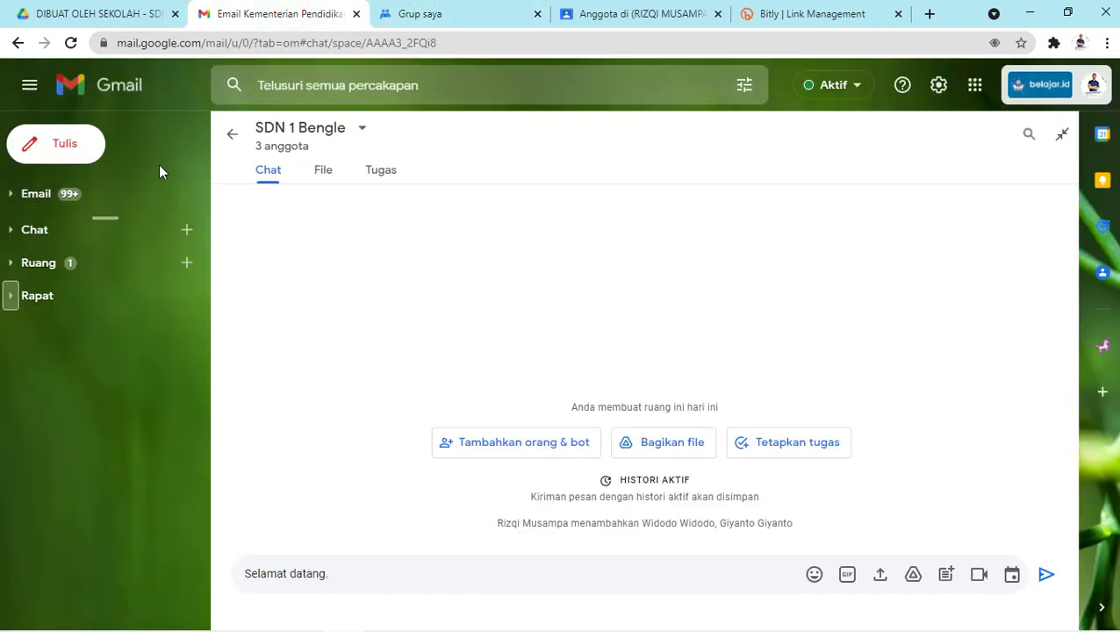
pyautogui.moveTo(29, 265); pyautogui.dragTo(13, 309)
pyautogui.click(11, 265)
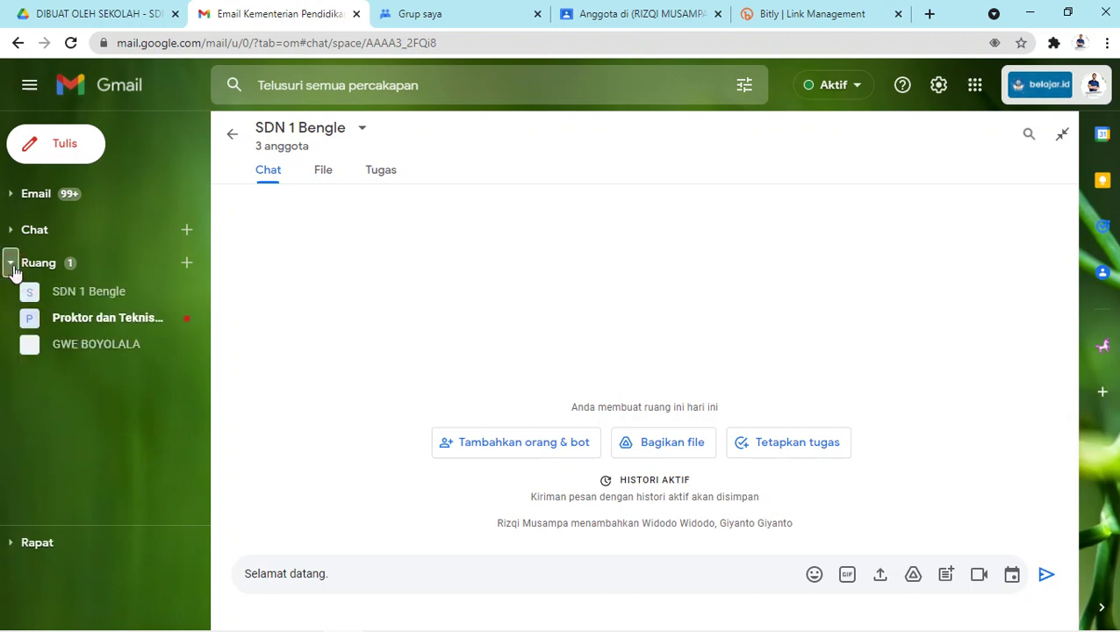
pyautogui.click(13, 267)
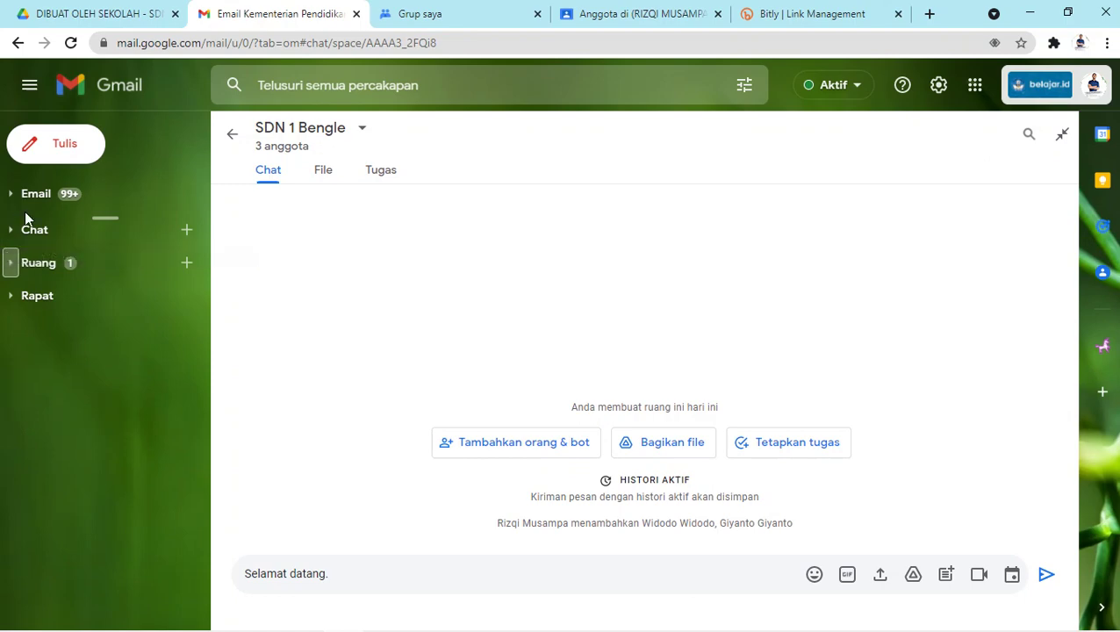
pyautogui.click(141, 617)
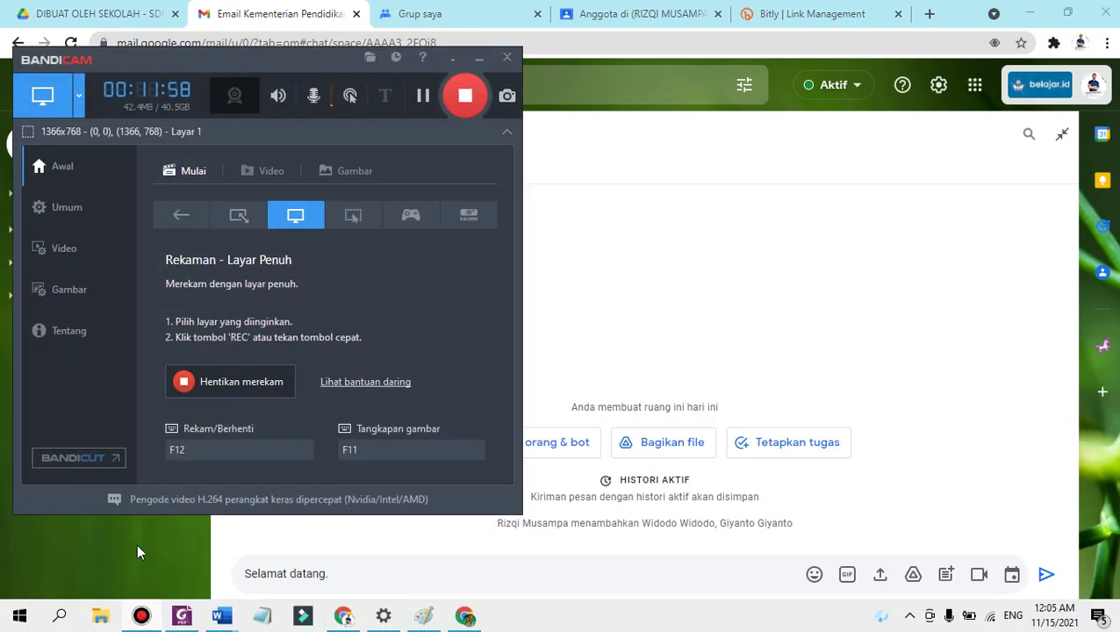